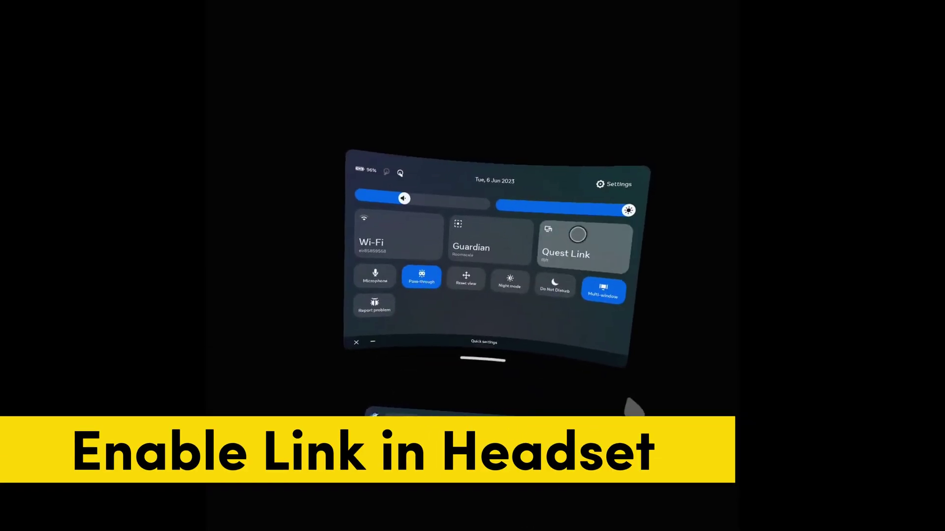
# Step: Open the Quest headset's System settings and go to the Quest Link options
pyautogui.click(618, 183)
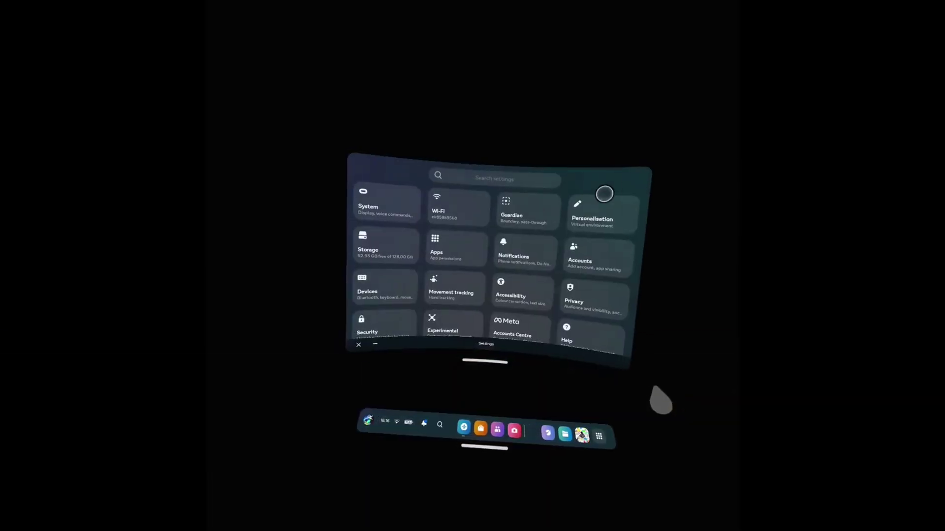
pyautogui.click(399, 218)
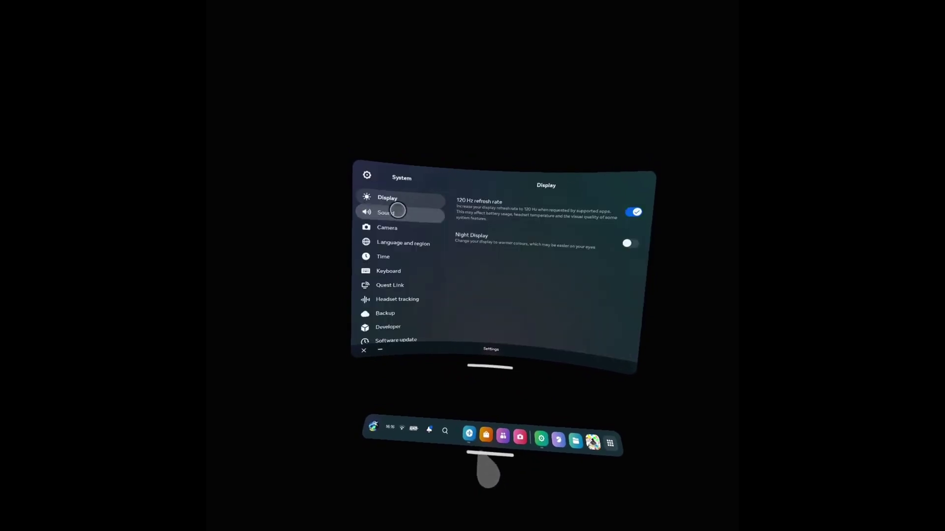
pyautogui.click(397, 265)
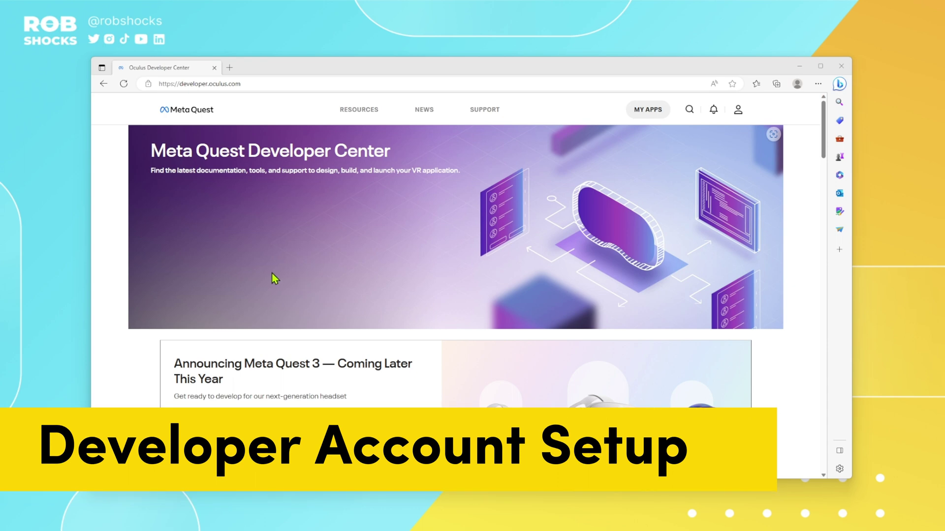
# Step: In the browser, sign up on the Meta Quest Developer Center with an email address, stating there are no VR apps to move
pyautogui.scroll(-4, 128, 360)
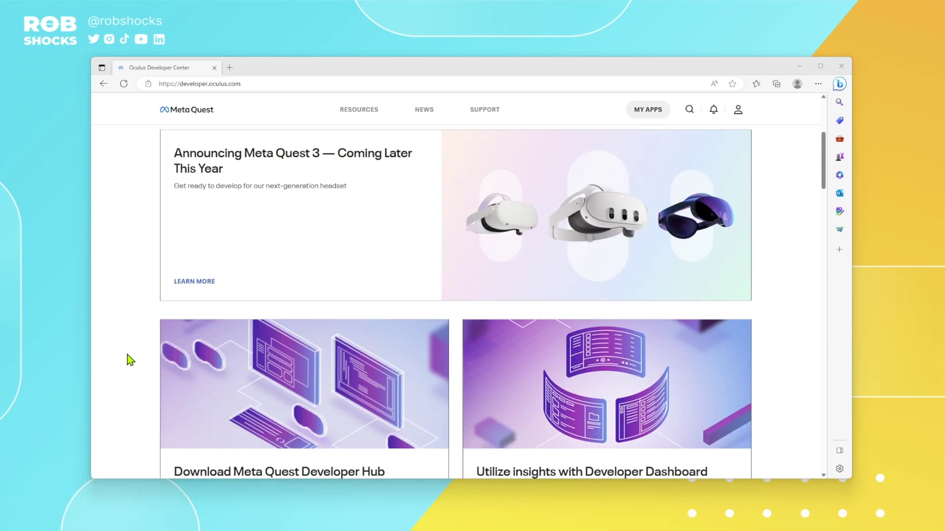
pyautogui.scroll(-3, 129, 359)
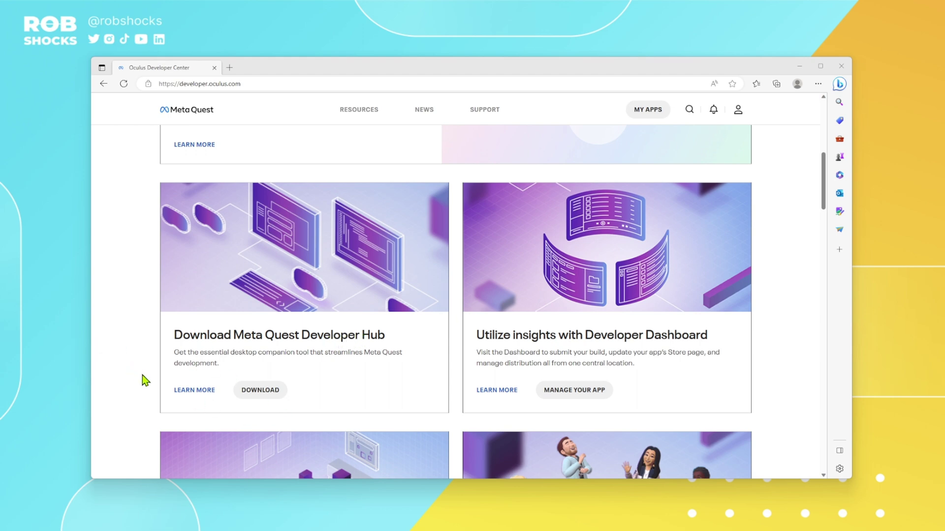
pyautogui.scroll(5, 146, 380)
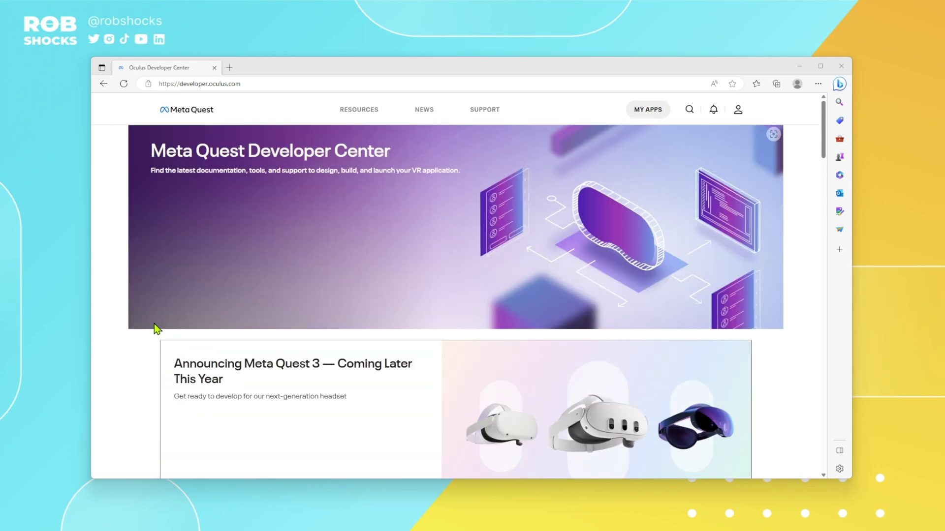
pyautogui.click(739, 113)
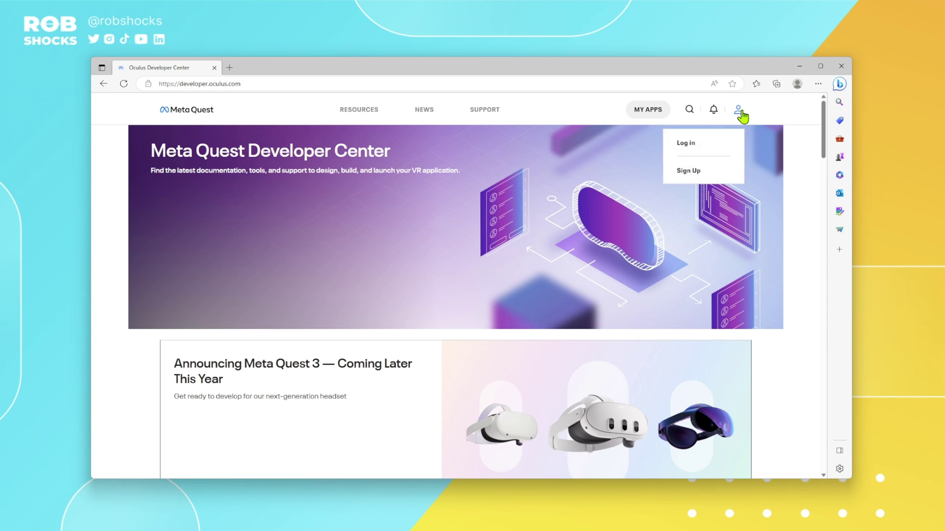
pyautogui.click(696, 177)
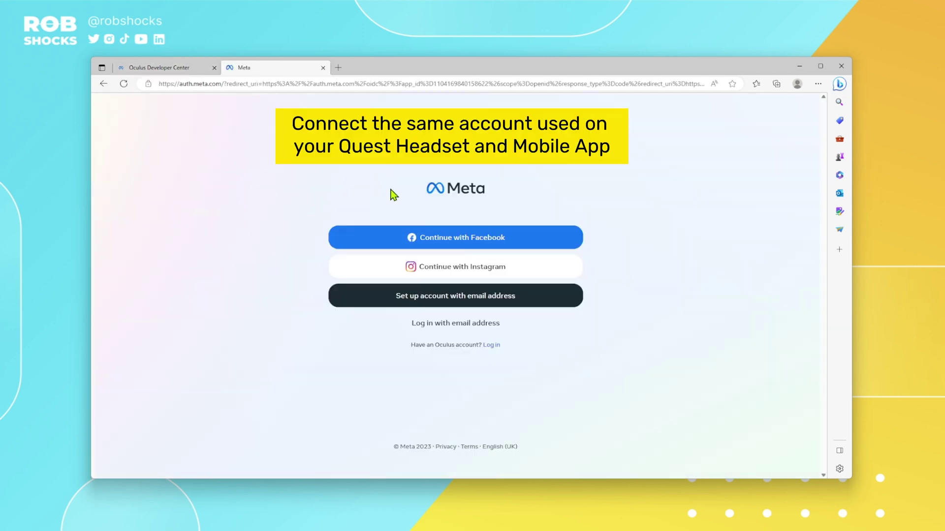
pyautogui.click(449, 298)
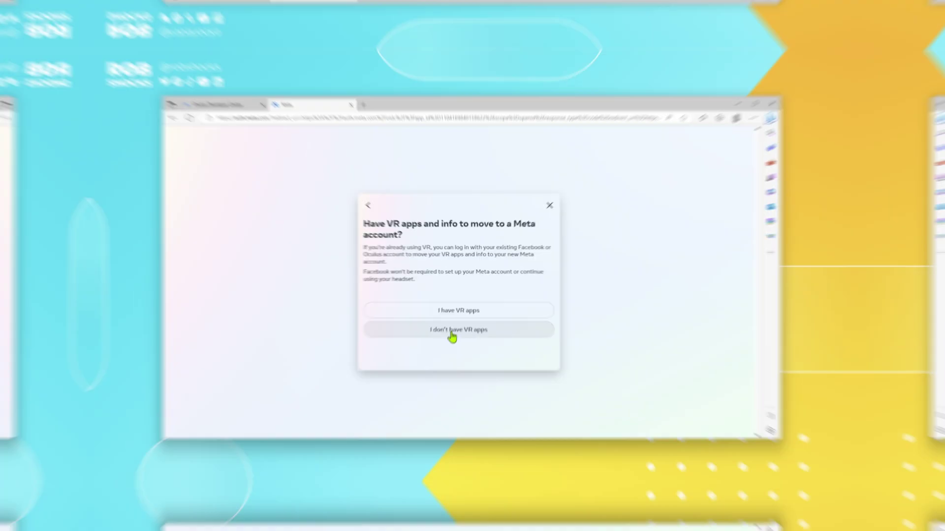
pyautogui.click(448, 345)
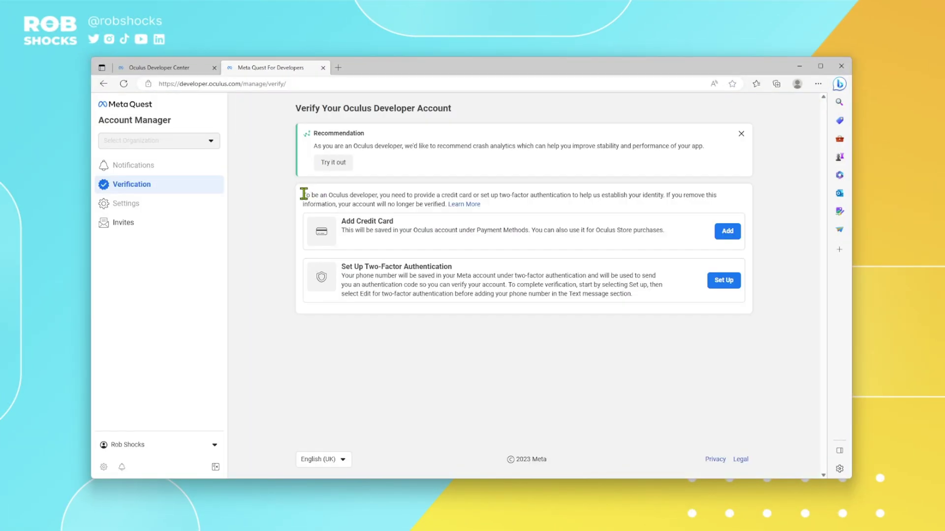
# Step: Verify the Oculus developer account by setting up two-factor authentication by phone and submitting the six-digit verification code
pyautogui.moveTo(303, 193); pyautogui.dragTo(655, 199)
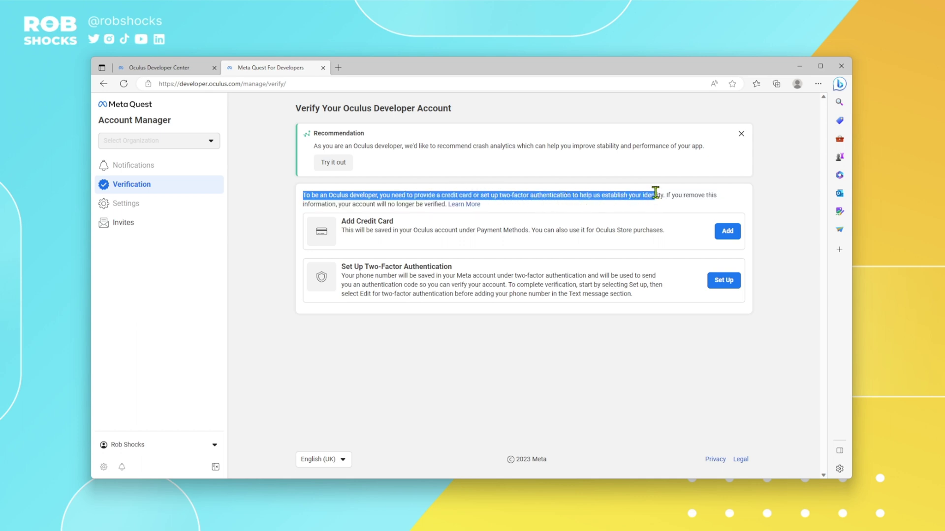
pyautogui.click(724, 280)
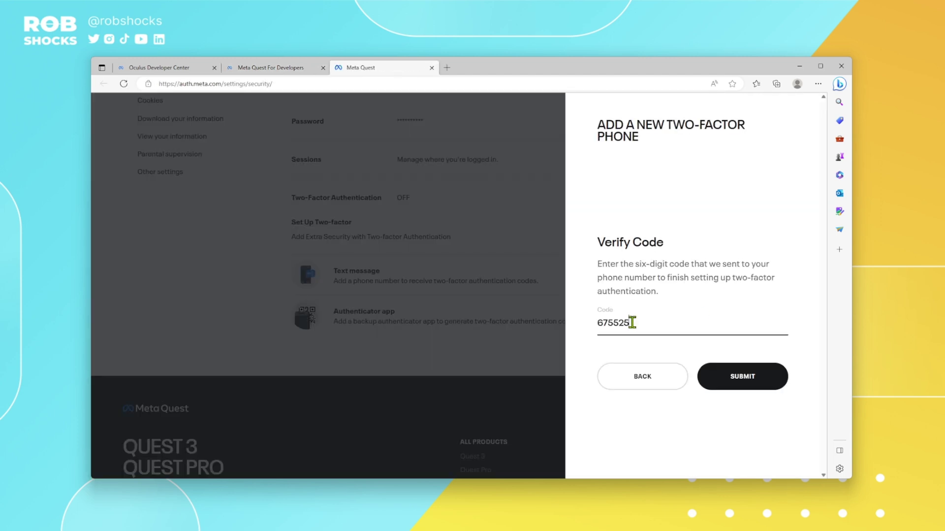
pyautogui.click(748, 382)
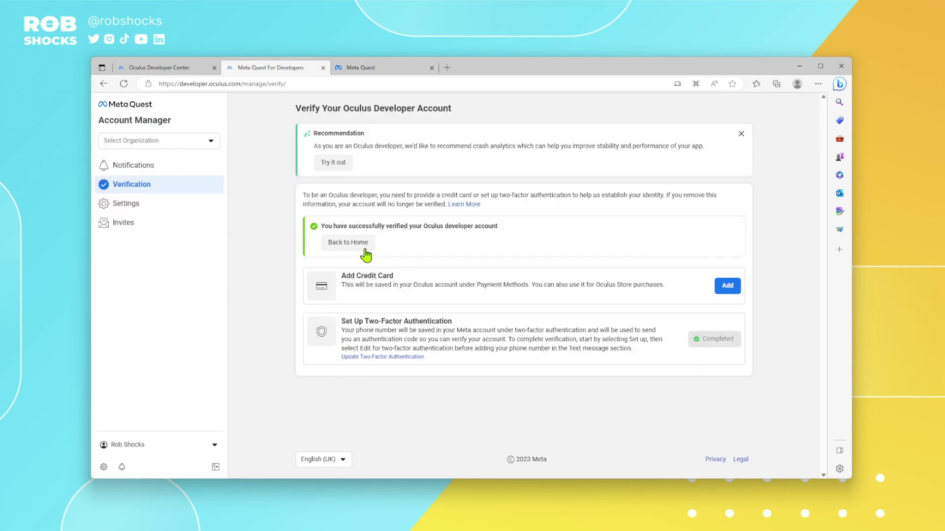
pyautogui.moveTo(437, 227); pyautogui.dragTo(486, 229)
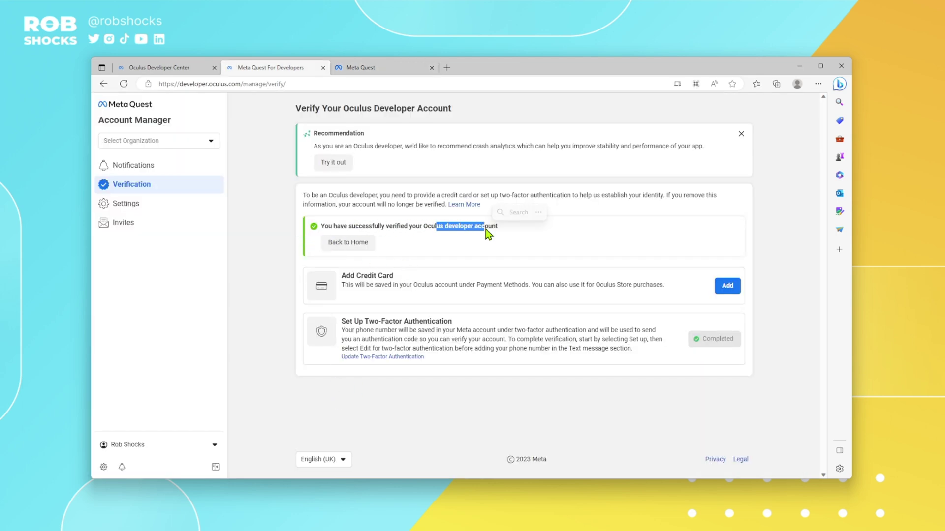
pyautogui.click(432, 244)
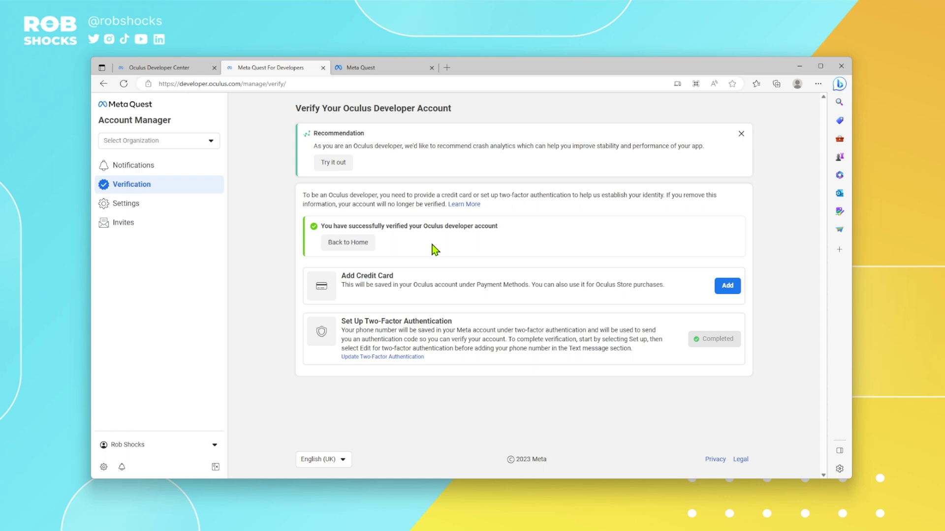
# Step: Return from the verification page to the home page and enter TestCompanyName as the new organization's legal name
pyautogui.click(338, 248)
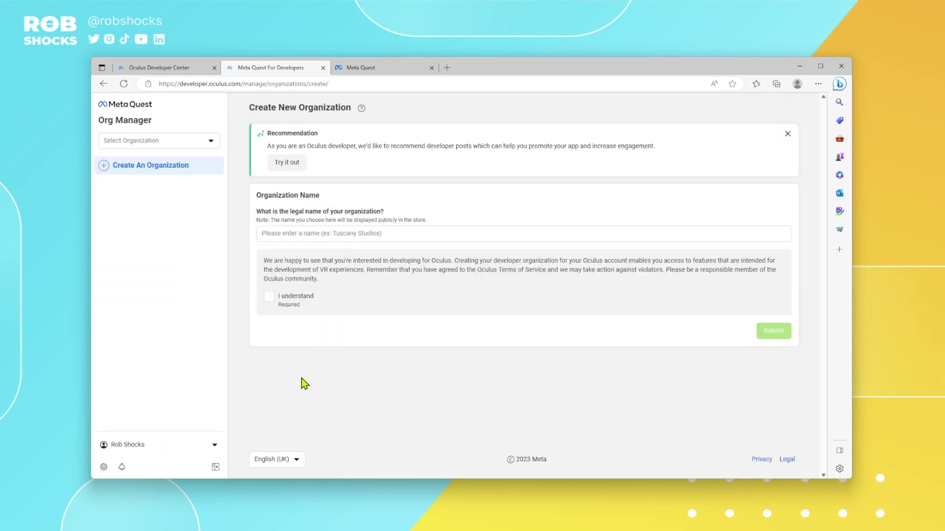
pyautogui.click(260, 235)
pyautogui.write('TestCompanyName')
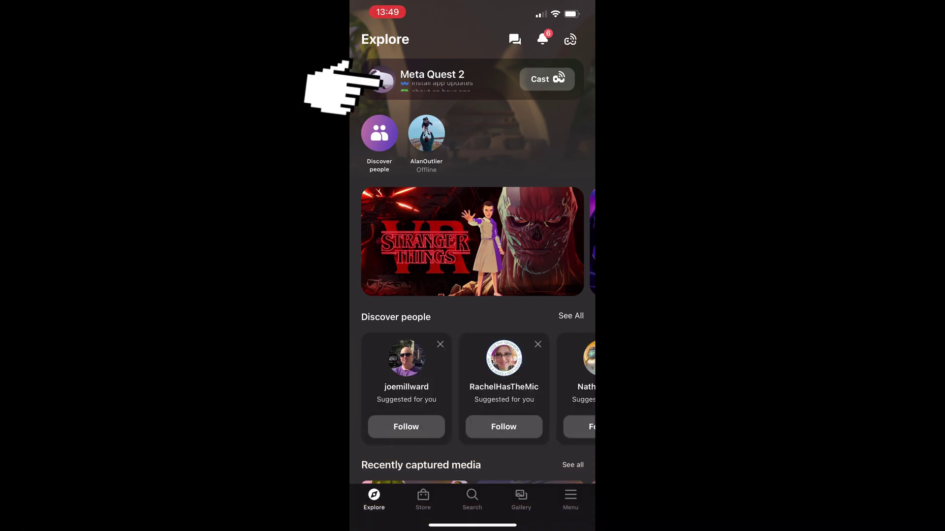
# Step: In the Meta Quest mobile app, open the Developer Mode option in the Meta Quest 2's headset settings
pyautogui.click(432, 79)
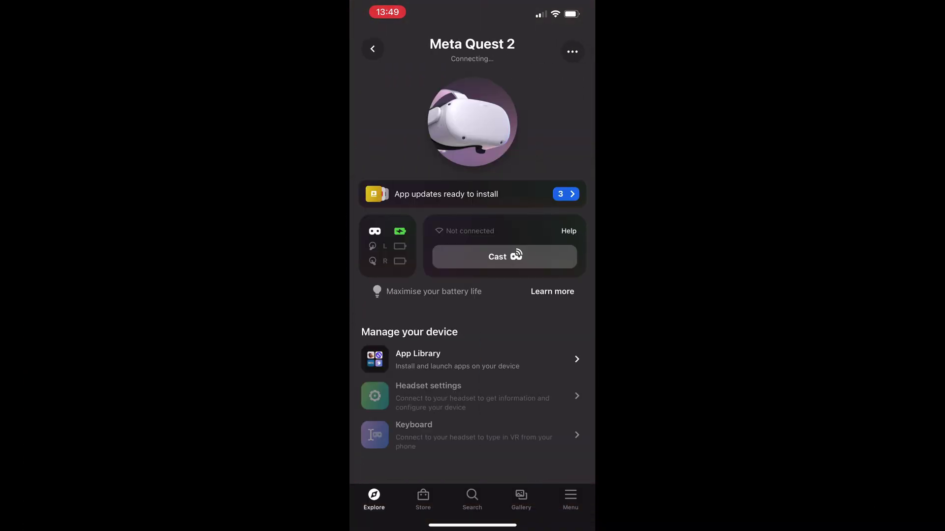
pyautogui.click(429, 391)
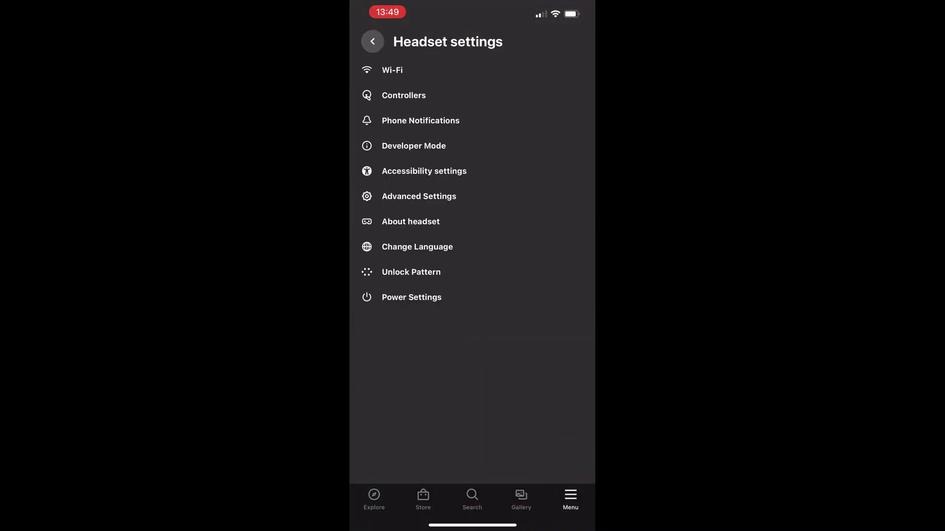
pyautogui.click(413, 146)
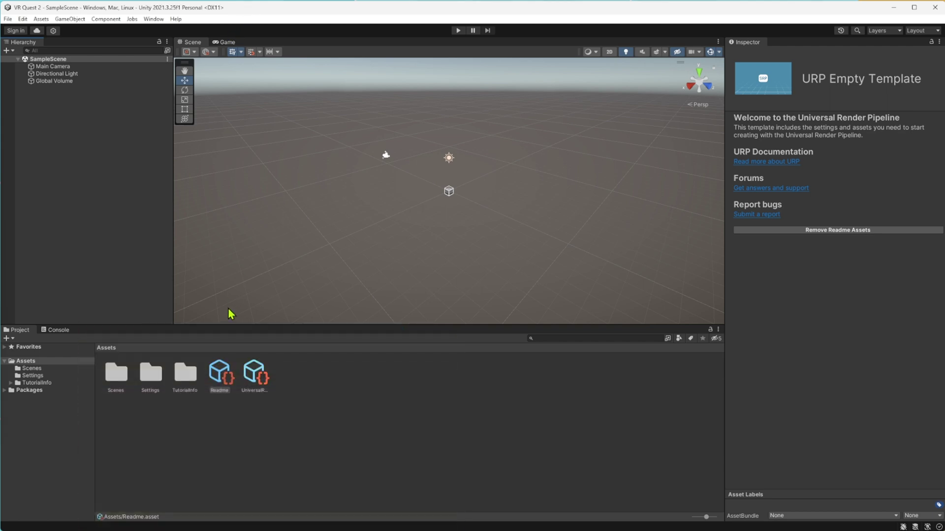
# Step: In Unity, switch the project's build platform to Android and close the build settings
pyautogui.click(8, 19)
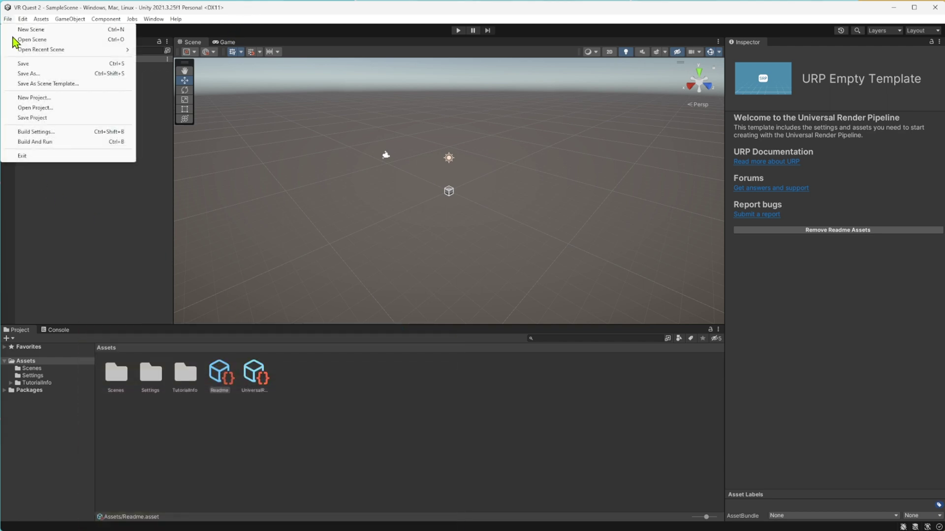
pyautogui.click(37, 132)
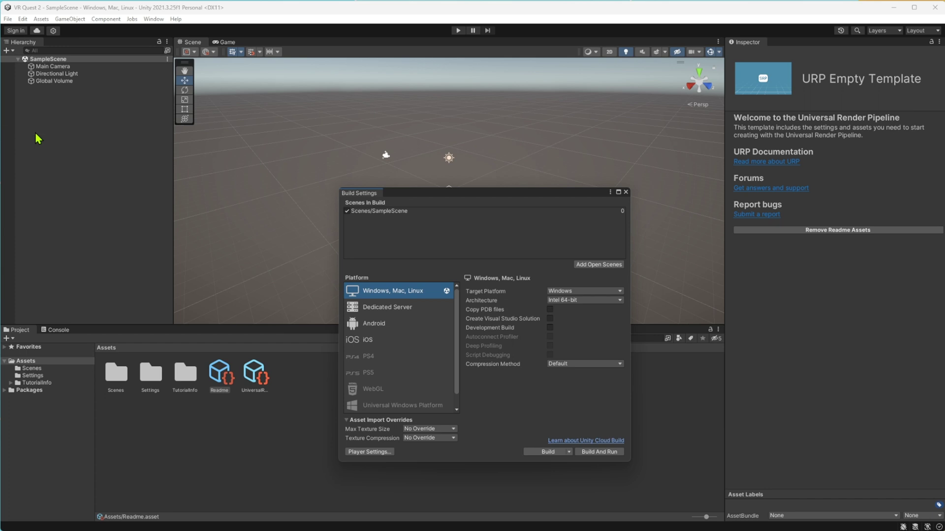
pyautogui.click(374, 324)
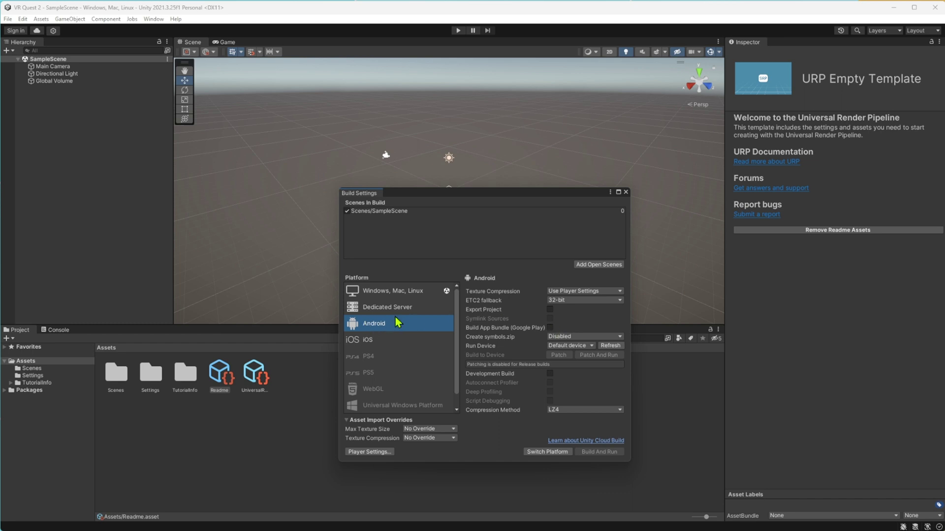
pyautogui.click(546, 453)
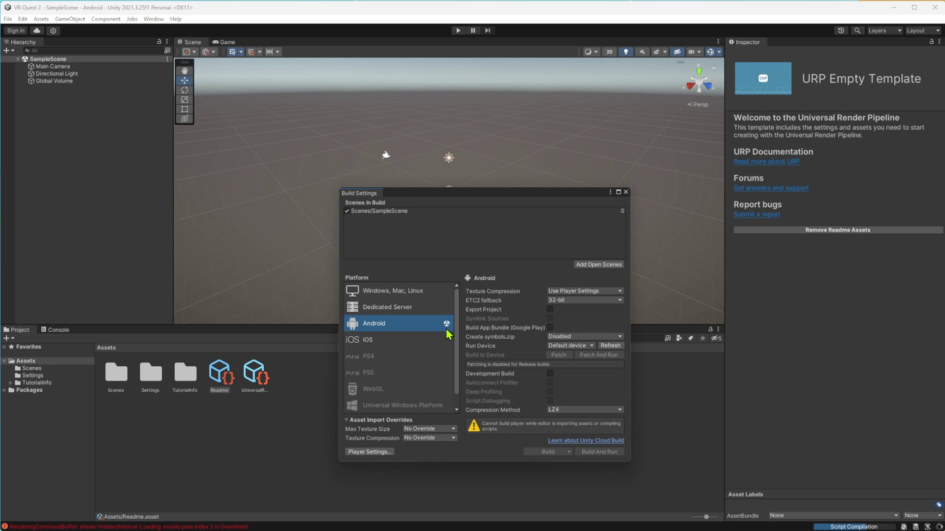
pyautogui.click(626, 192)
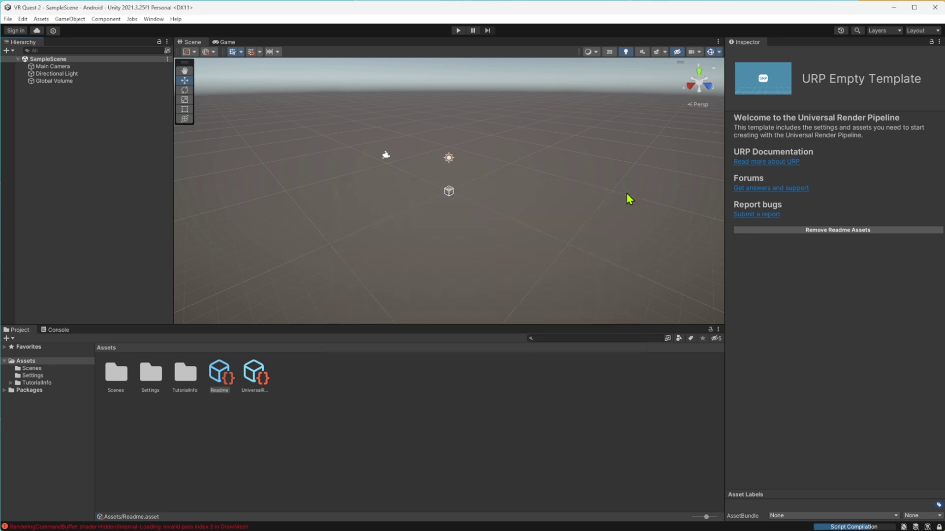
# Step: Install XR Plugin Management from the project settings
pyautogui.click(22, 20)
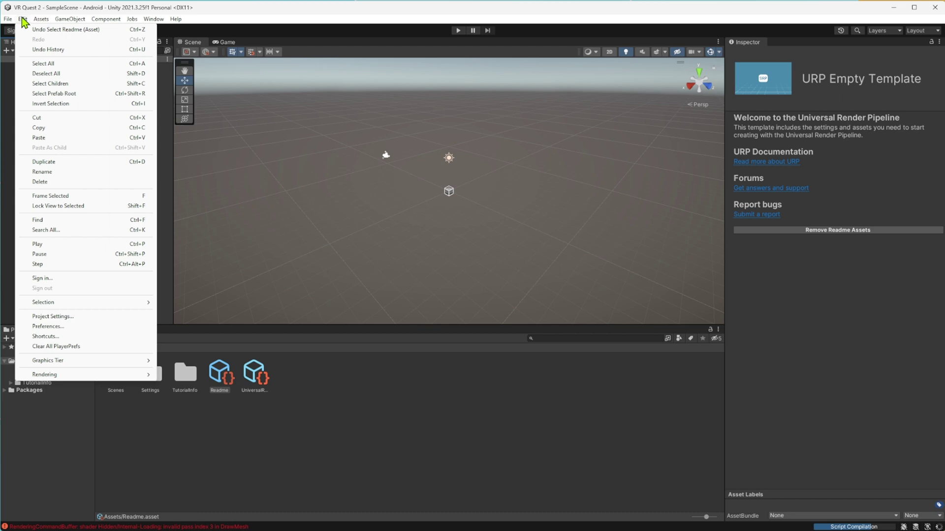
pyautogui.click(42, 317)
pyautogui.click(210, 350)
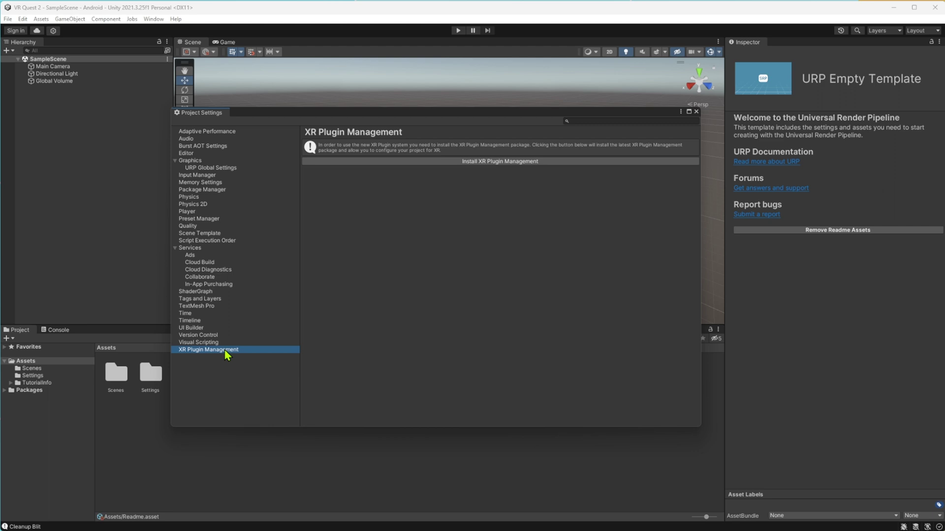
pyautogui.click(491, 163)
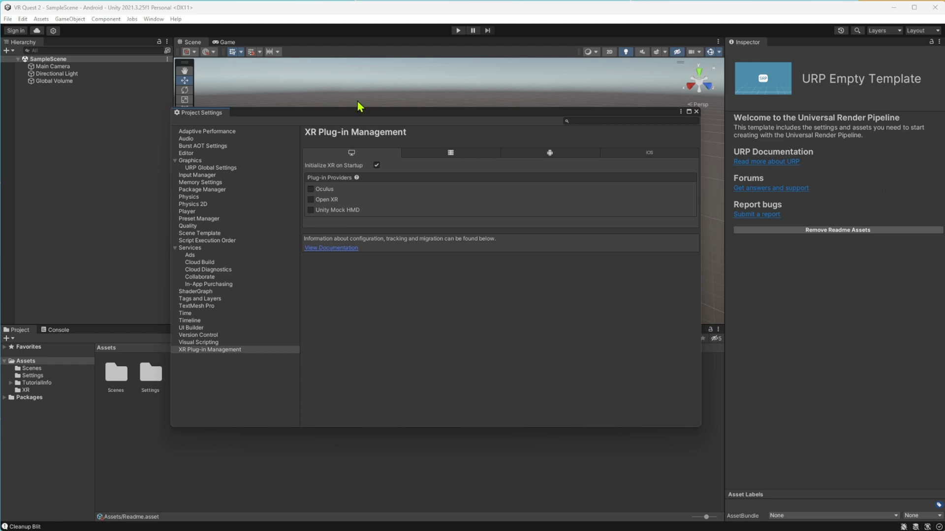
# Step: Enable OpenXR as the desktop plug-in provider and accept enabling the new input system backends with an editor restart
pyautogui.click(242, 351)
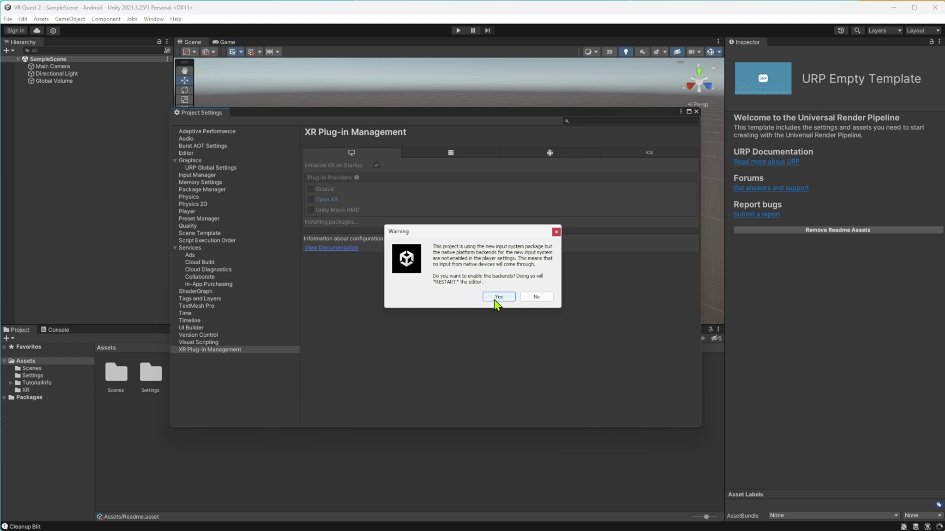
pyautogui.click(498, 297)
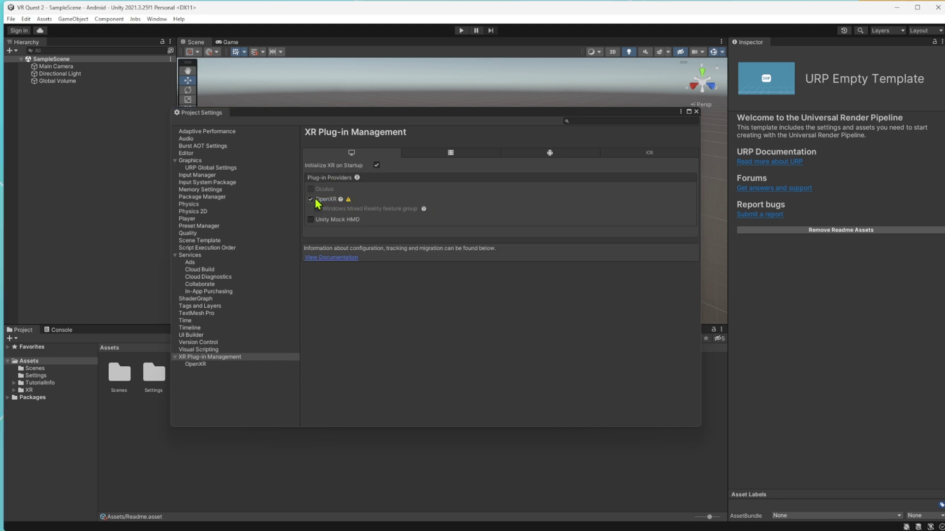
# Step: Open the OpenXR project validation issues and fix the optional one about switching to InputSystem.XR.PoseControl
pyautogui.click(349, 201)
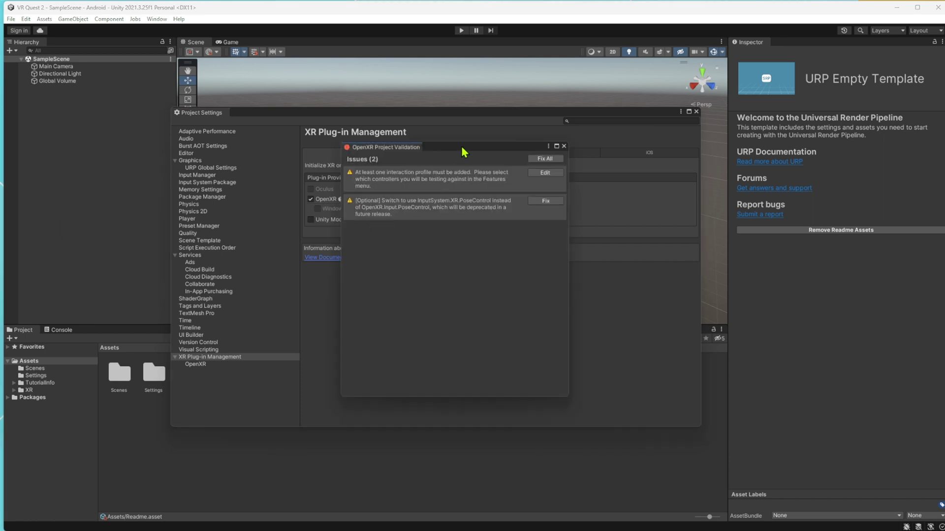
pyautogui.moveTo(469, 211); pyautogui.dragTo(484, 210)
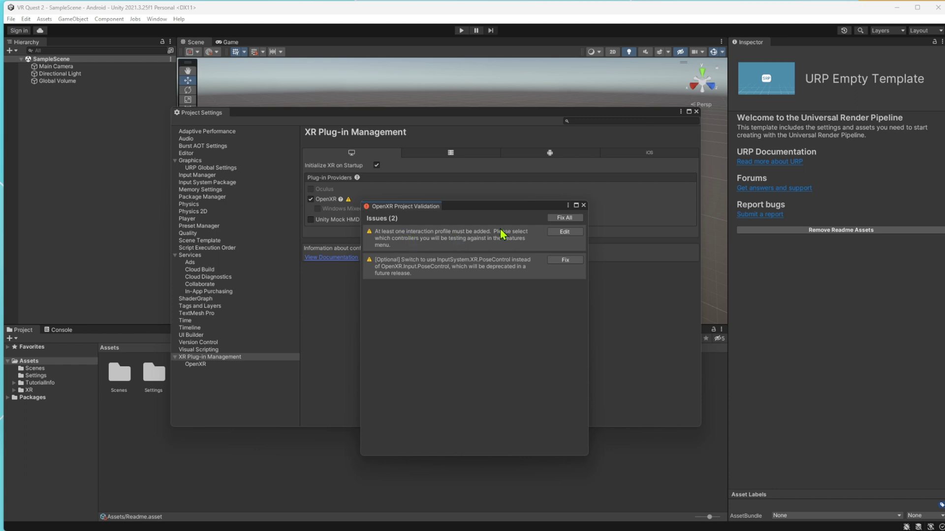
pyautogui.click(566, 261)
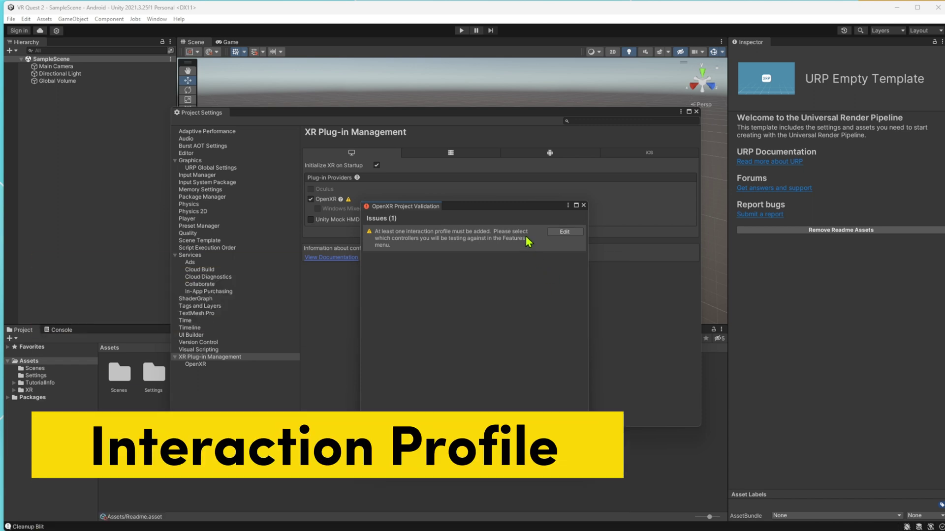
# Step: Add the Oculus Touch Controller Profile to the OpenXR interaction profiles for both desktop and Android
pyautogui.click(565, 232)
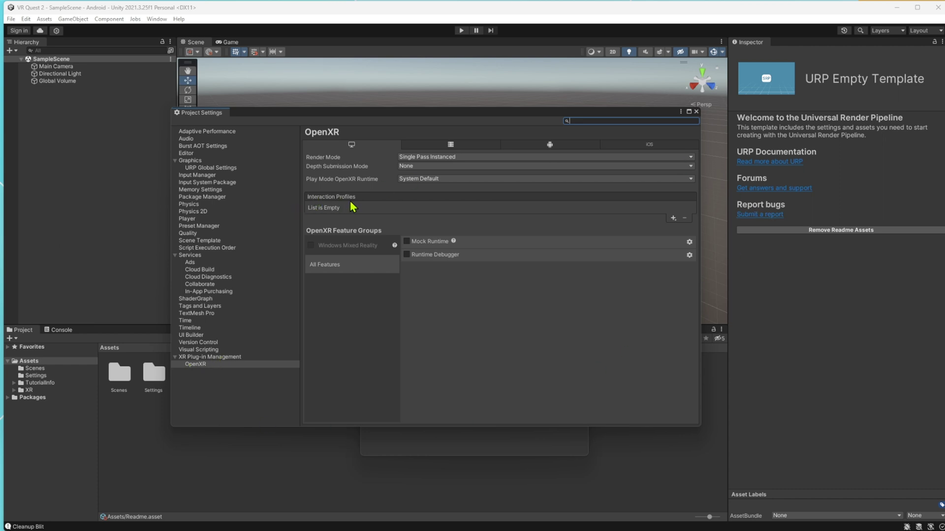
pyautogui.click(673, 218)
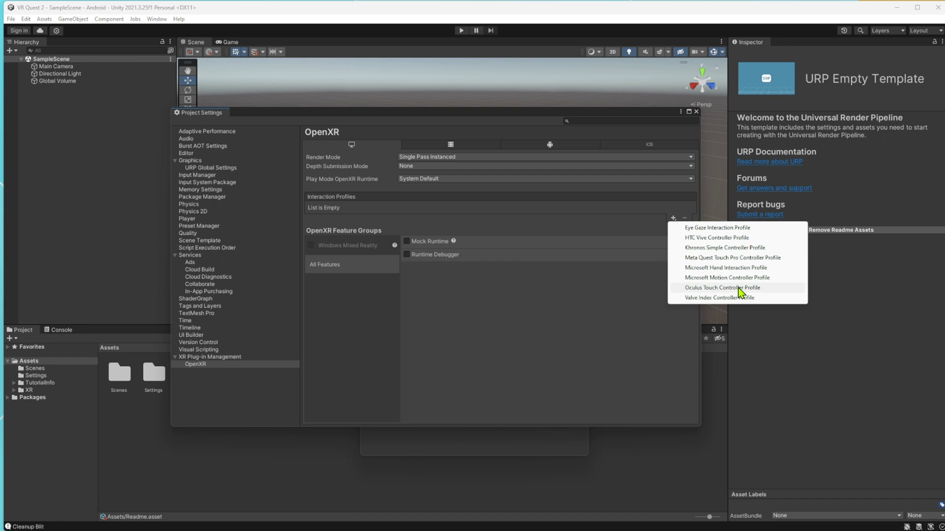
pyautogui.click(710, 287)
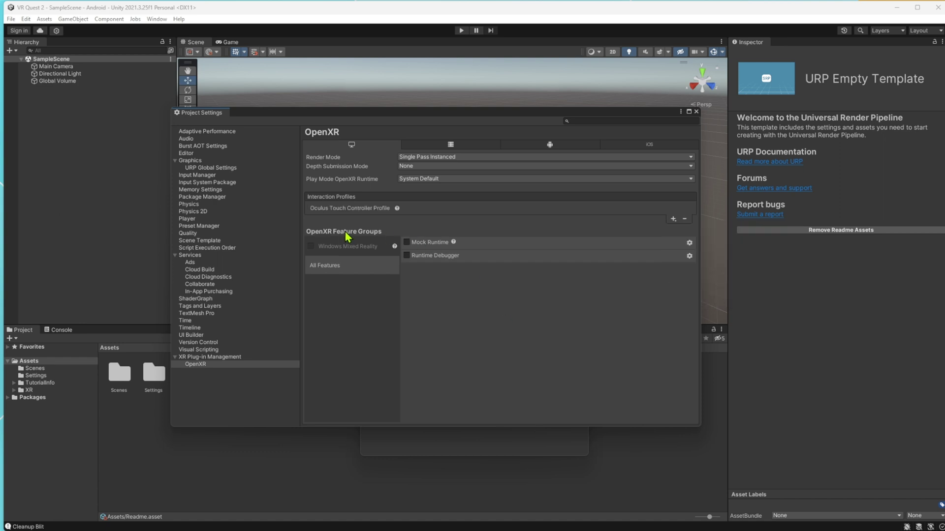
pyautogui.click(560, 147)
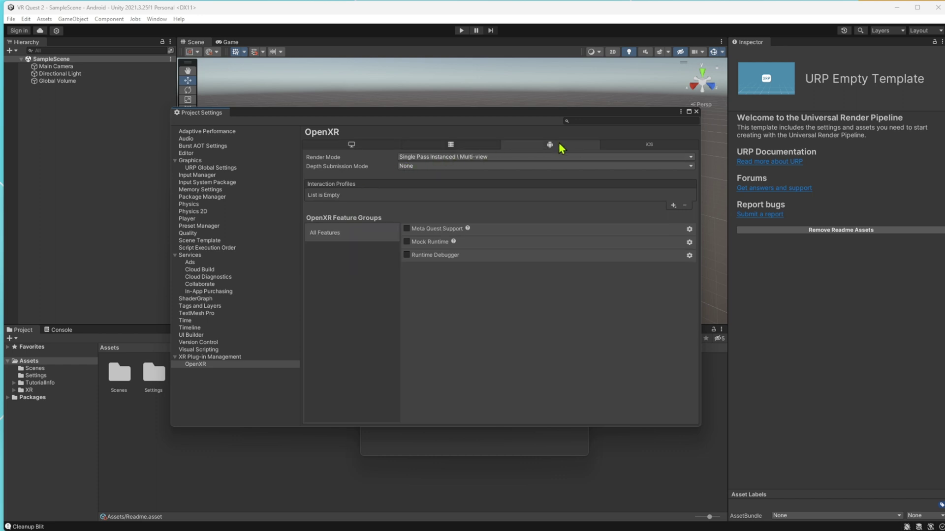
pyautogui.click(674, 205)
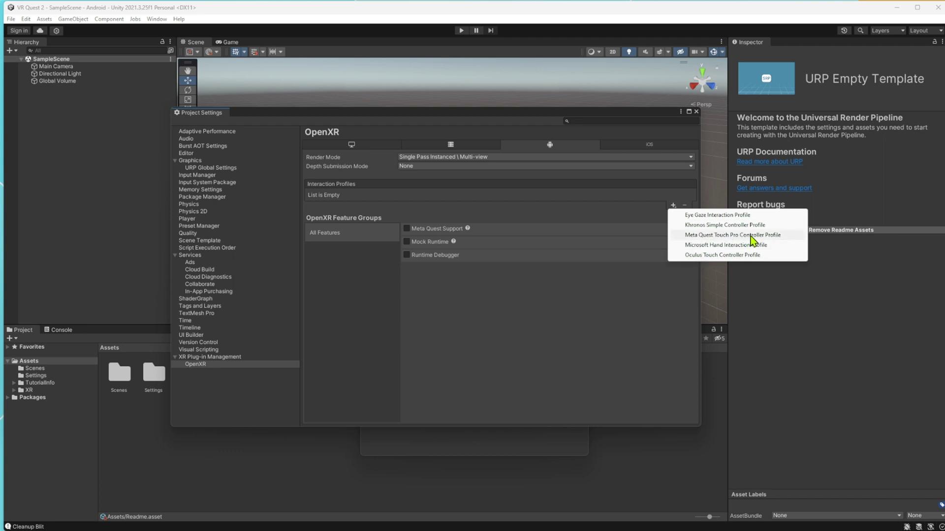
pyautogui.click(710, 255)
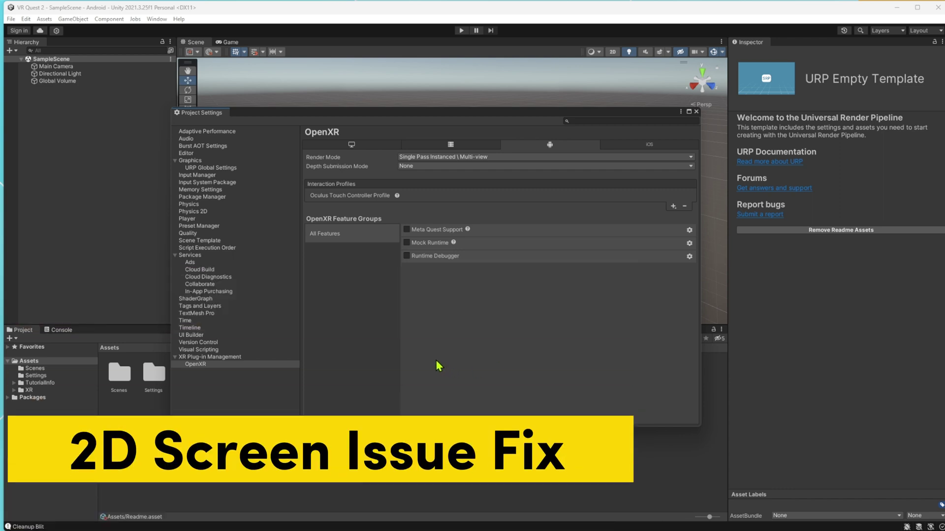
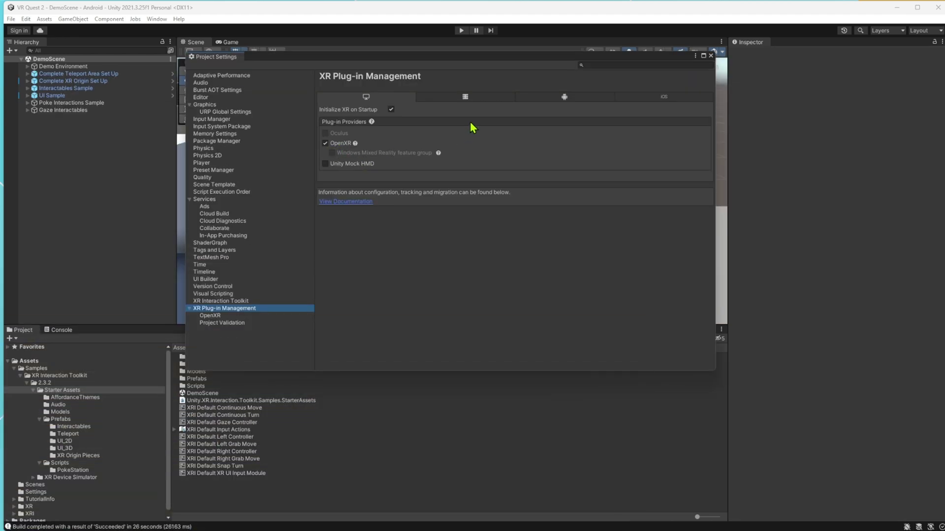
# Step: Enable OpenXR as the Android plug-in provider and fix its validation issue about supporting only arm64
pyautogui.click(565, 98)
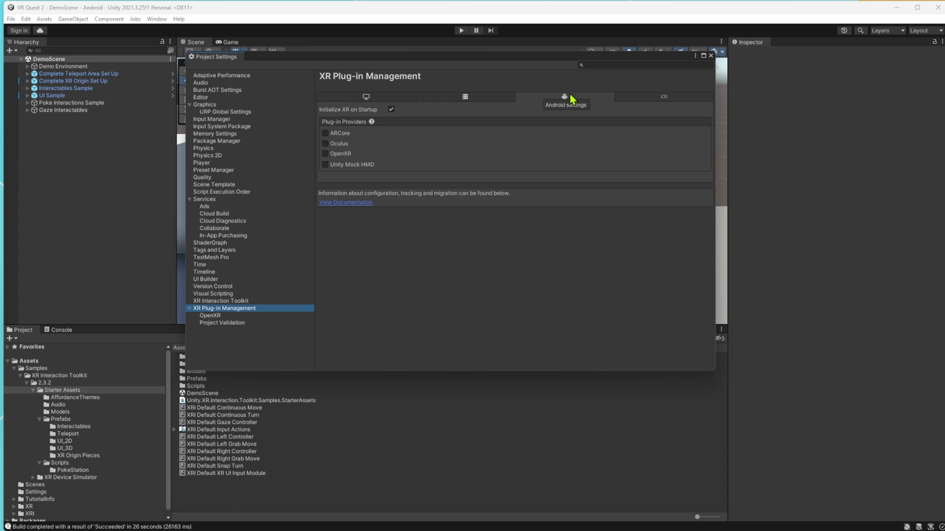
pyautogui.click(326, 154)
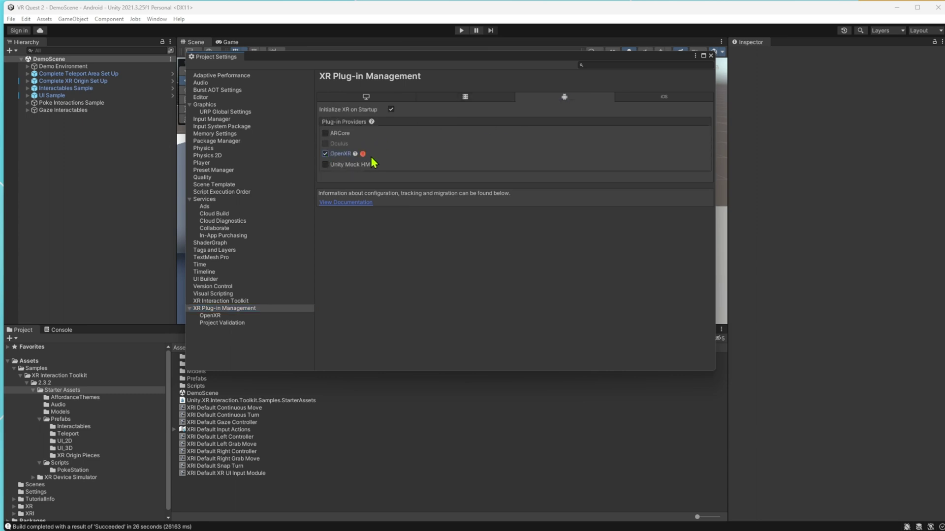
pyautogui.click(363, 154)
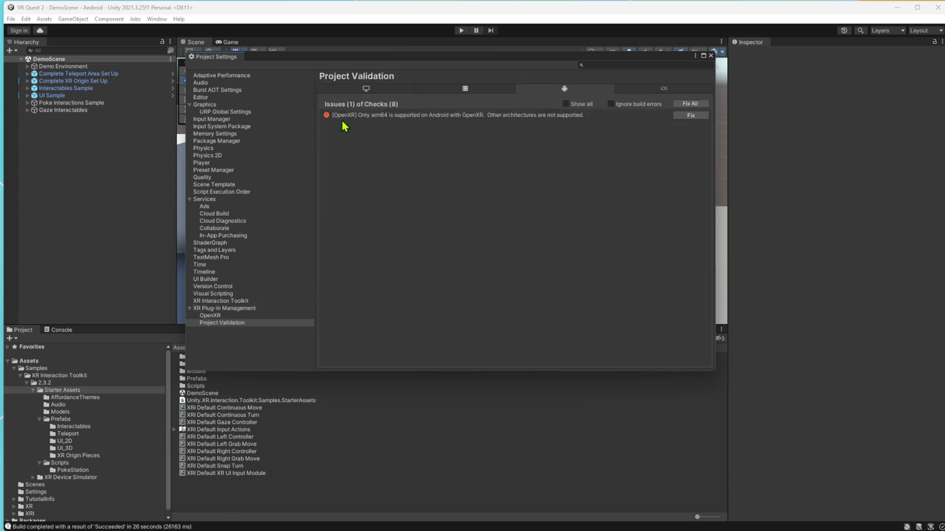
pyautogui.click(690, 115)
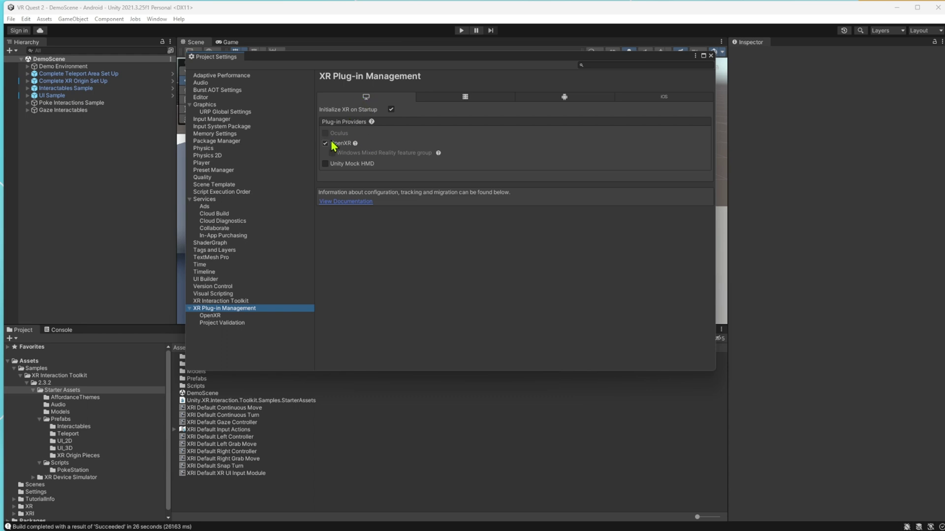
pyautogui.click(579, 96)
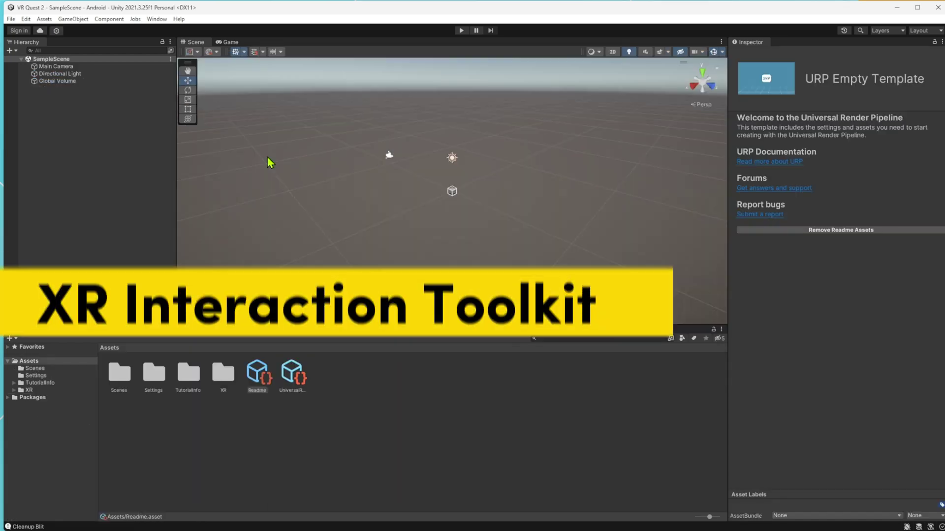
# Step: Open the Package Manager and list the packages from the Unity Registry
pyautogui.click(158, 20)
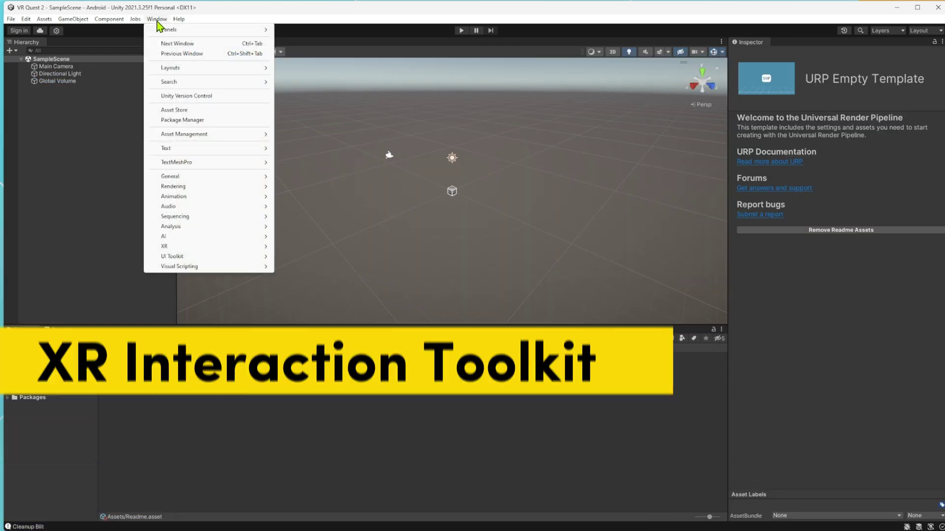
pyautogui.click(187, 120)
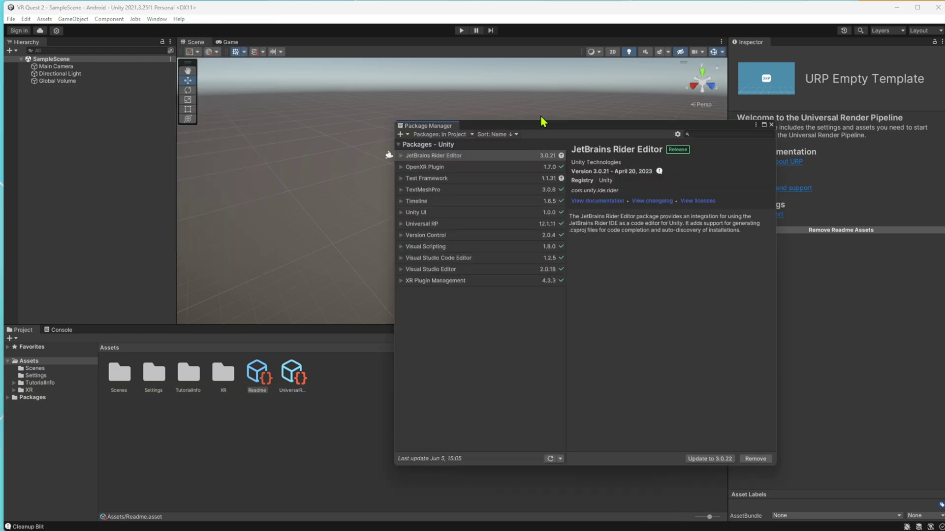
pyautogui.moveTo(584, 122); pyautogui.dragTo(453, 111)
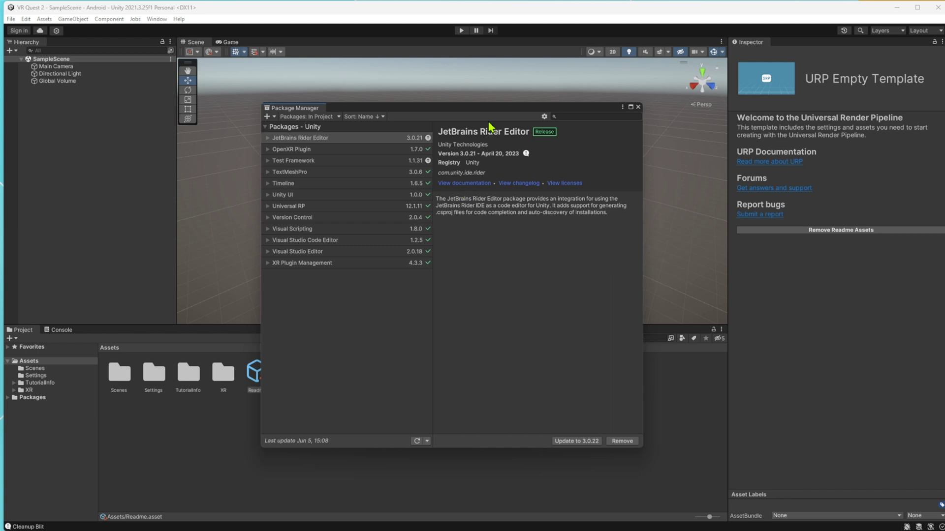
pyautogui.moveTo(483, 109); pyautogui.dragTo(484, 119)
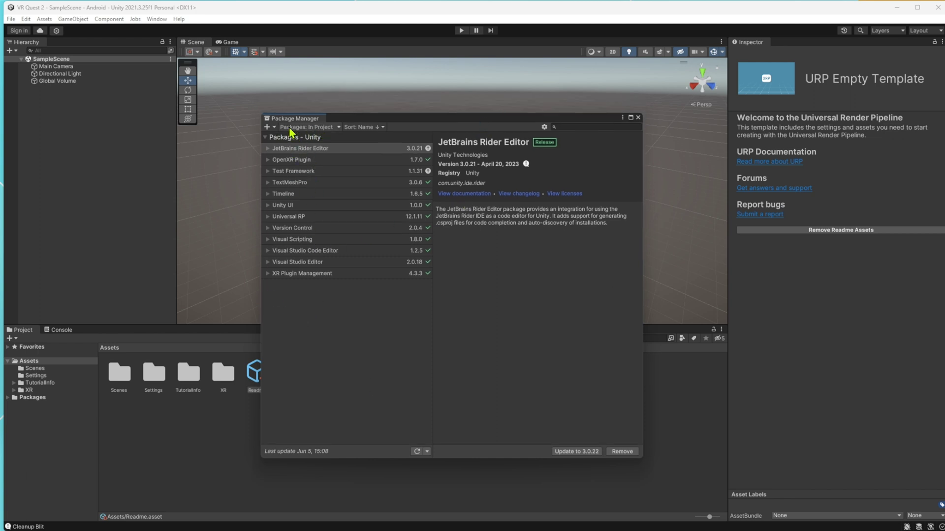
pyautogui.click(339, 129)
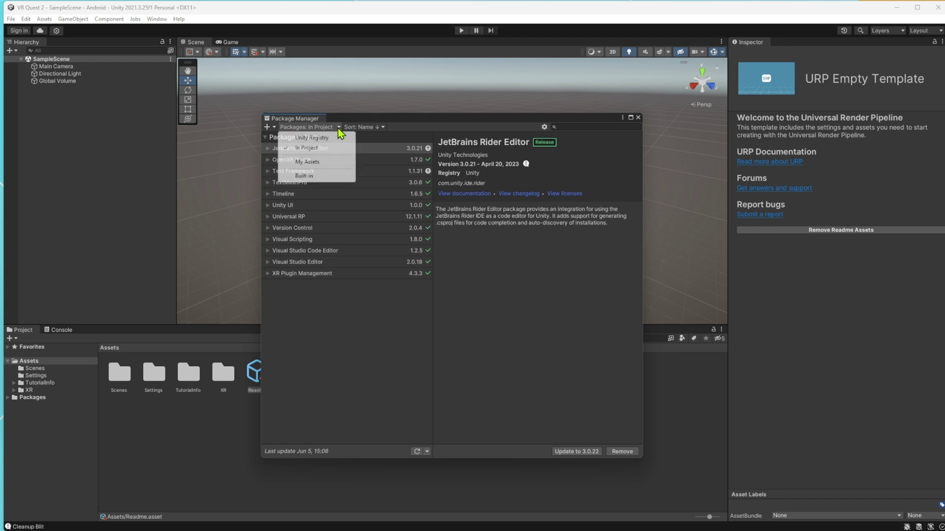
pyautogui.click(308, 138)
pyautogui.moveTo(412, 122); pyautogui.dragTo(408, 105)
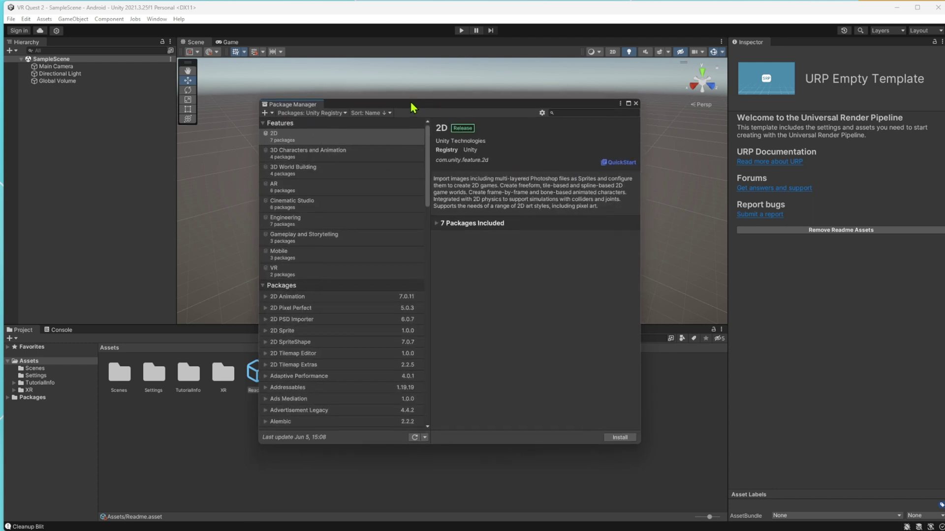
# Step: Enable pre-release packages in the Package Manager's advanced project settings and acknowledge the notice
pyautogui.click(540, 109)
pyautogui.click(581, 126)
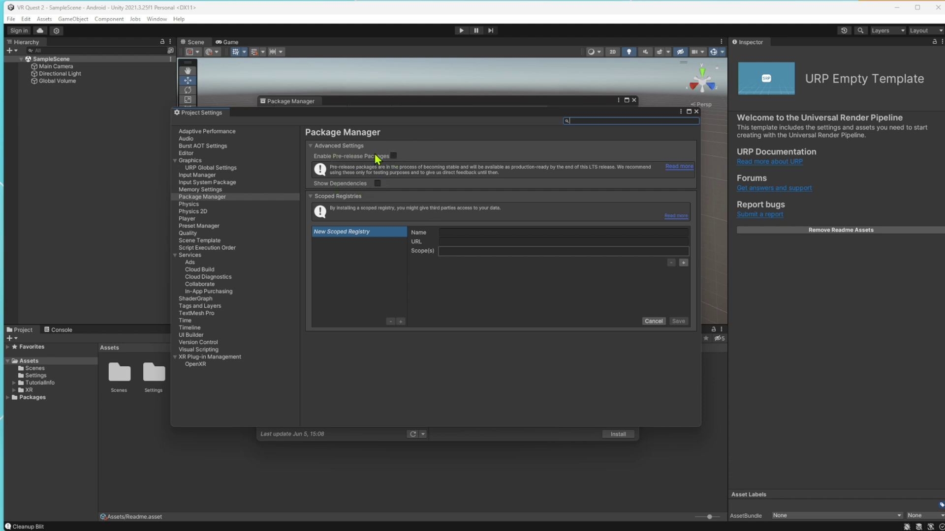
pyautogui.click(392, 156)
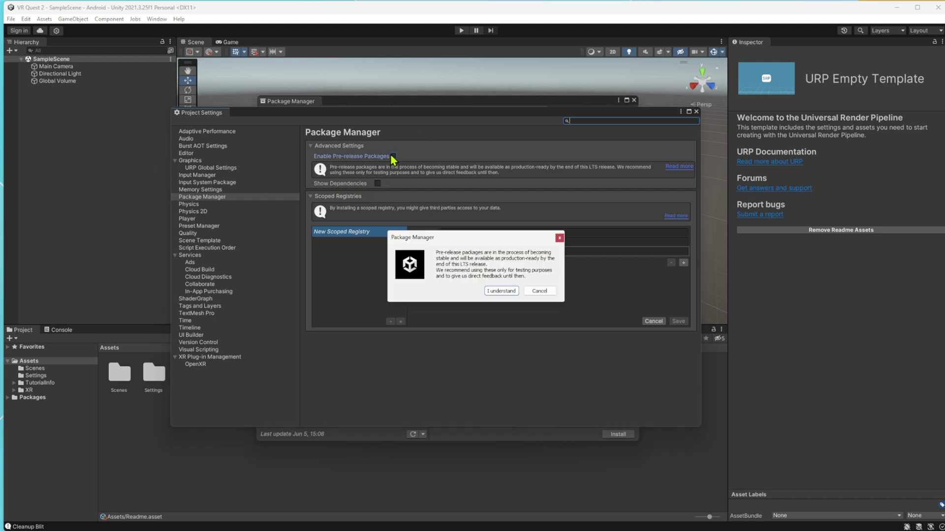
pyautogui.click(501, 291)
# Step: Find XR Interaction Toolkit in the Unity Registry, install version 2.3.2 and decline the InteractionLayerMask update
pyautogui.scroll(20, 405, 227)
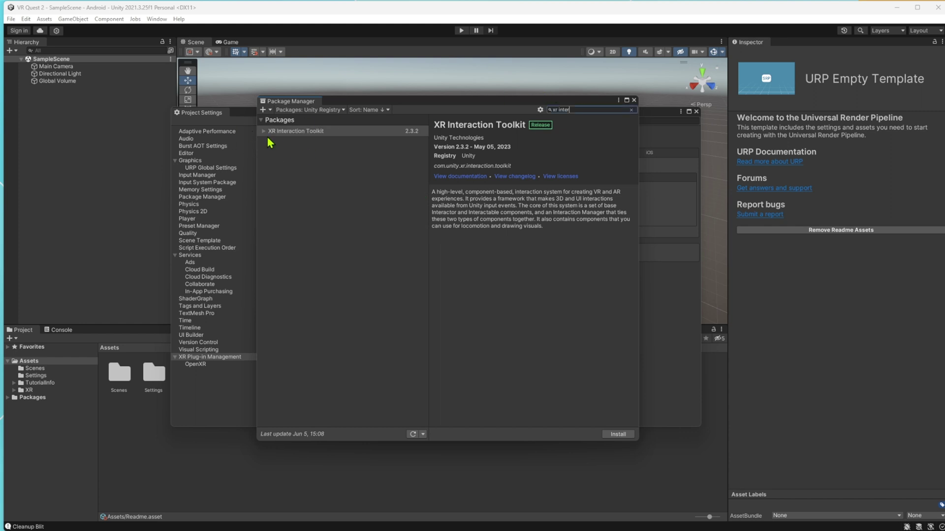
pyautogui.click(265, 132)
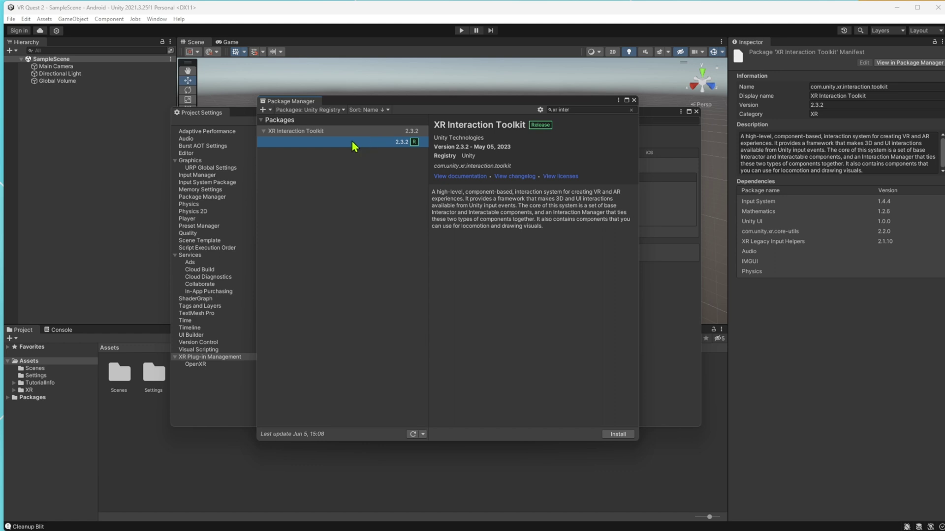
pyautogui.click(617, 435)
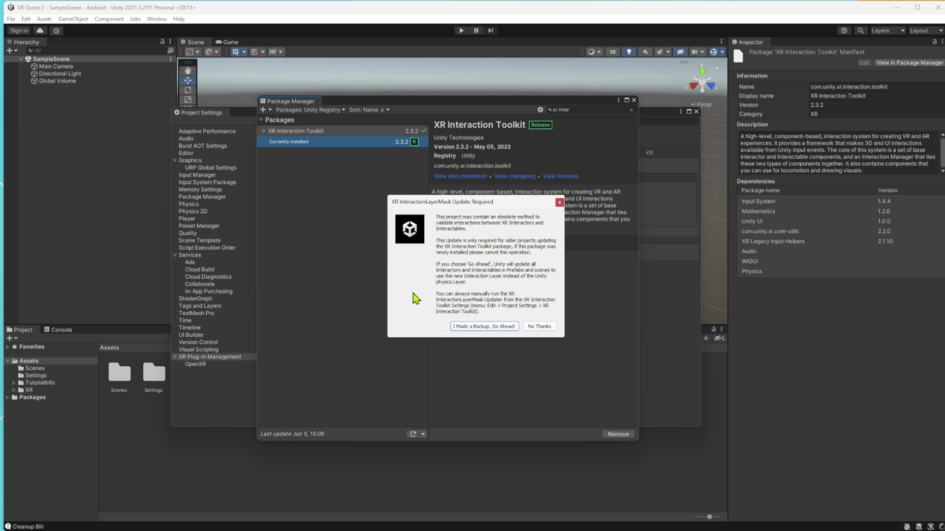
pyautogui.click(539, 327)
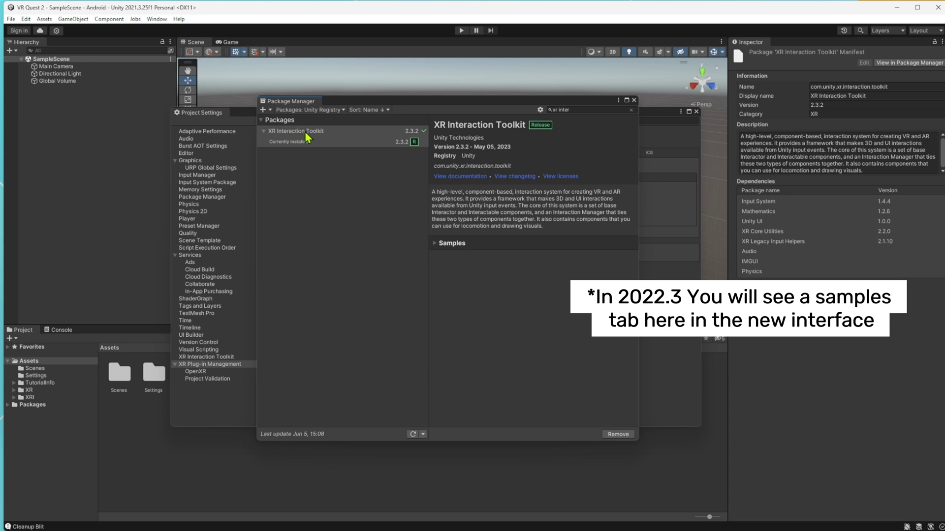
# Step: Import the Starter Assets and XR Device Simulator samples of the XR Interaction Toolkit
pyautogui.click(435, 244)
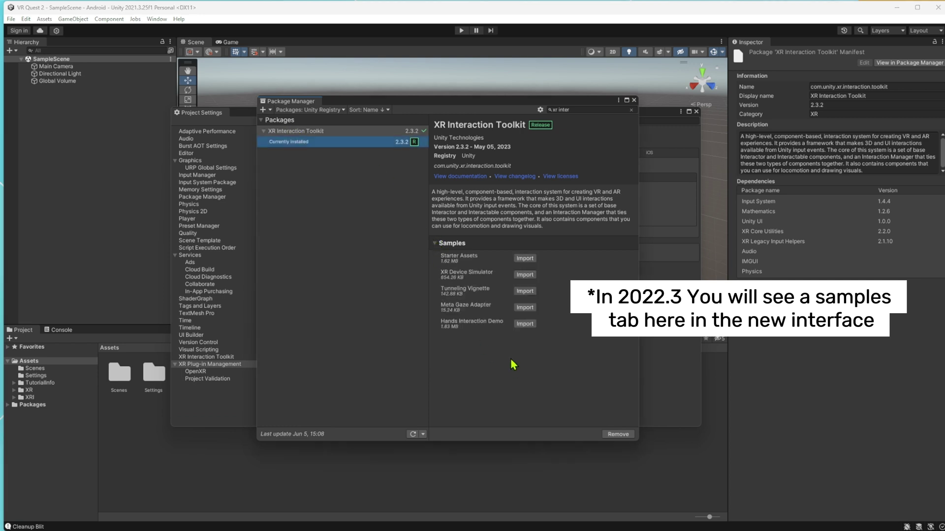
pyautogui.click(527, 274)
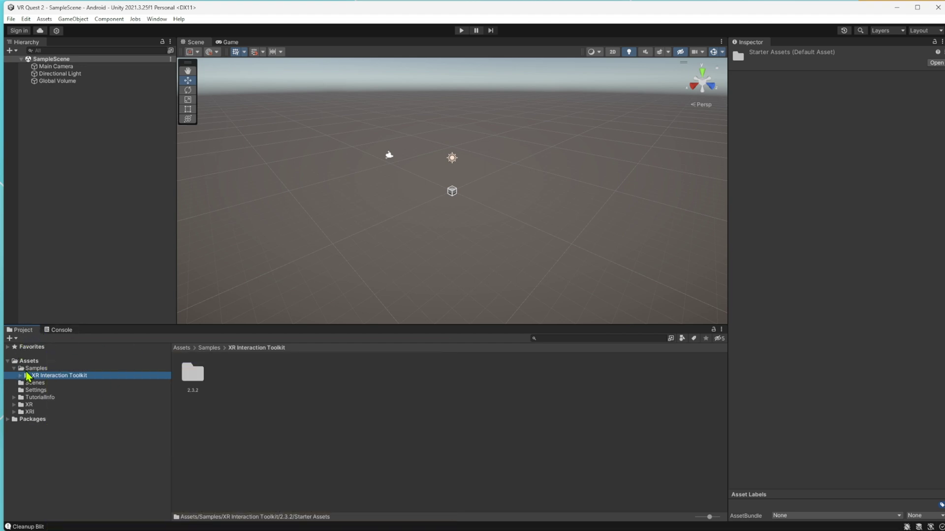
# Step: Open DemoScene from the Starter Assets folder of the XR Interaction Toolkit 2.3.2 samples, with the project files shown as a list
pyautogui.press('Left')
pyautogui.click(37, 376)
pyautogui.doubleClick(194, 378)
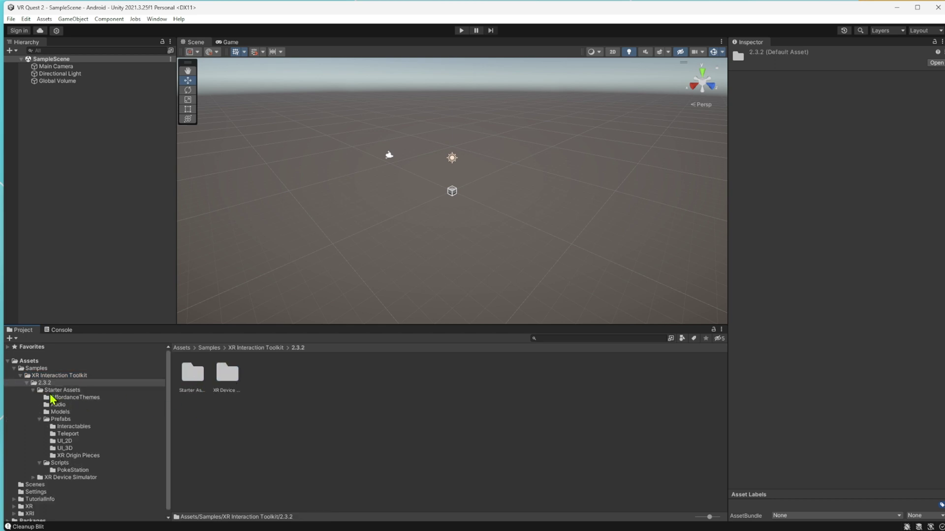
pyautogui.doubleClick(193, 381)
pyautogui.click(367, 373)
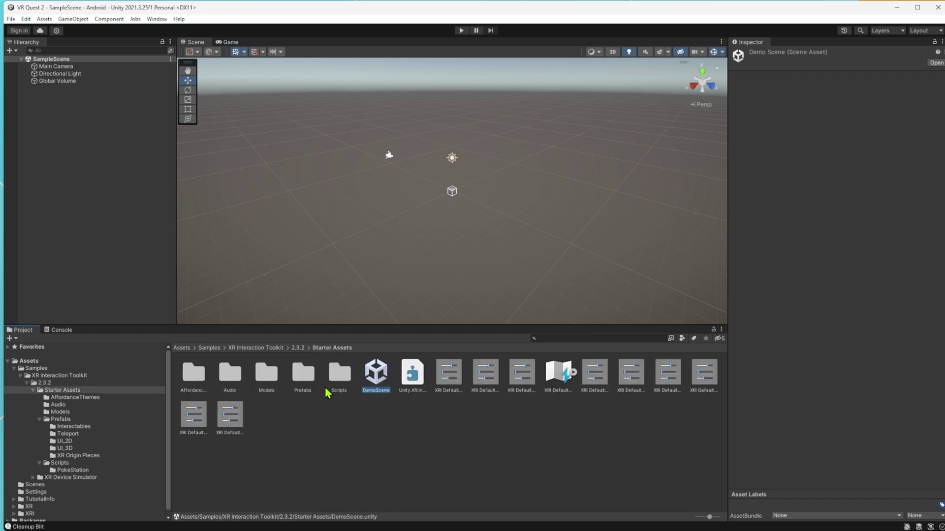
pyautogui.moveTo(709, 519); pyautogui.dragTo(676, 520)
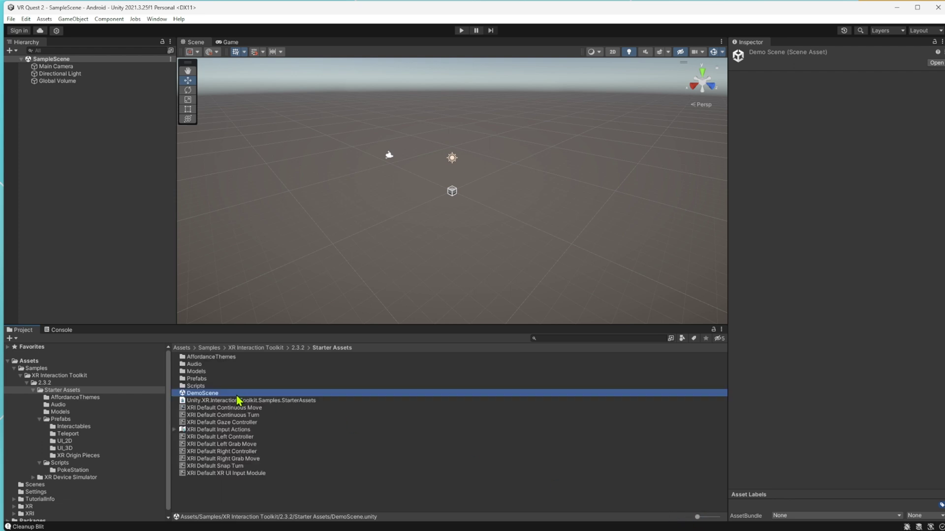
pyautogui.doubleClick(211, 393)
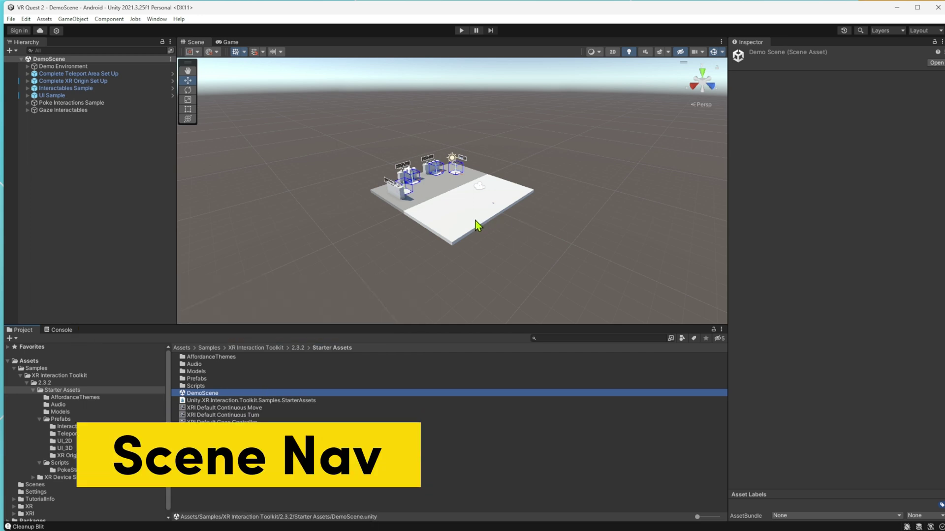
# Step: Examine the demo scene by flying, panning and zooming around it, and focus the view on the Gaze Interactable Table
pyautogui.moveTo(476, 223); pyautogui.dragTo(408, 193, button='right')
pyautogui.press('w')
pyautogui.press('s')
pyautogui.press('w')
pyautogui.moveTo(408, 195); pyautogui.dragTo(473, 246, button='middle')
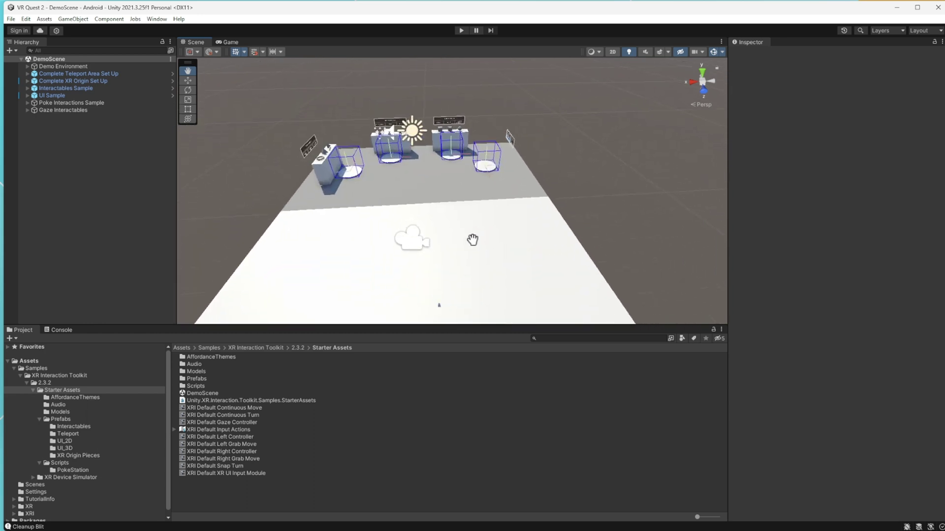
pyautogui.scroll(5, 475, 225)
pyautogui.click(436, 79)
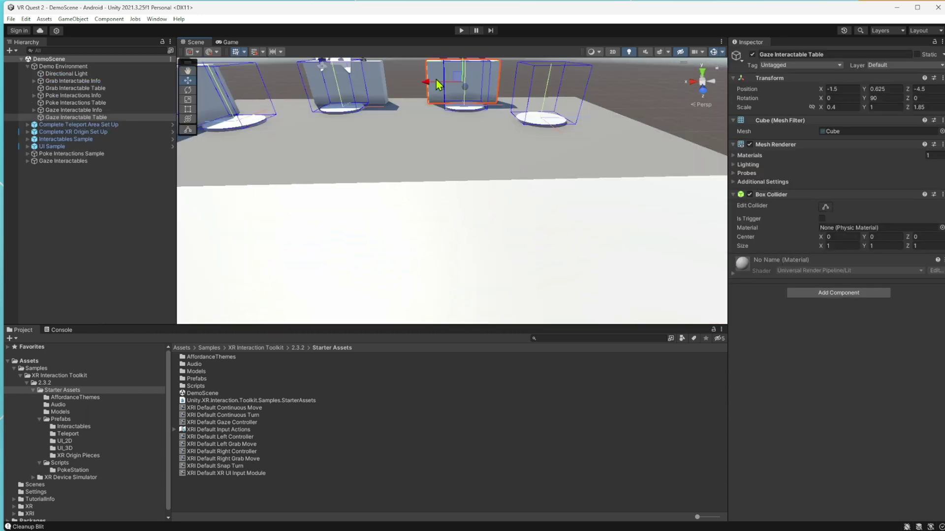
pyautogui.press('f')
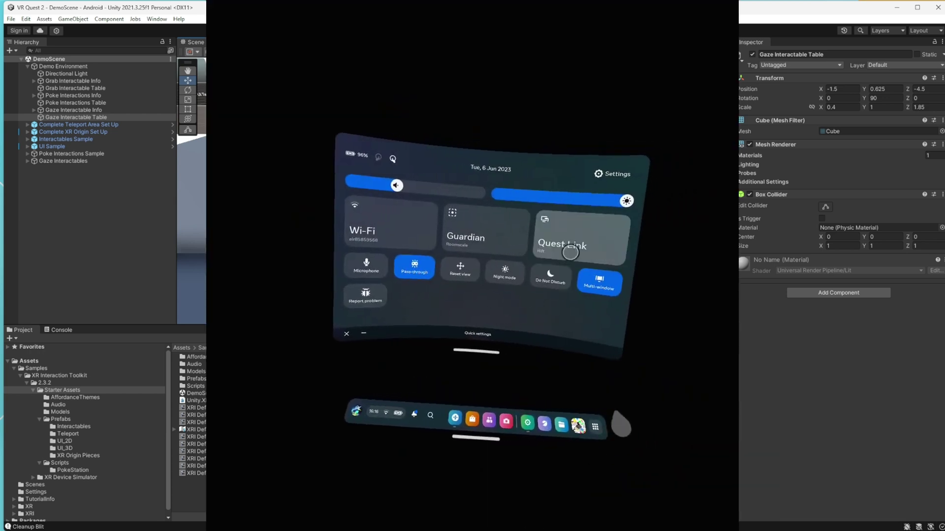
# Step: Launch Quest Link on the headset with the connected Rift PC and play the demo scene in Unity
pyautogui.click(581, 241)
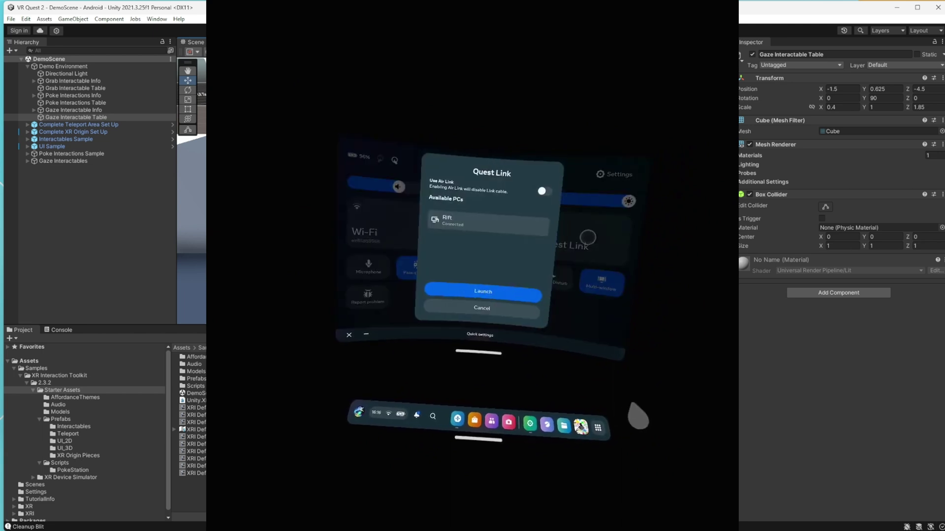
pyautogui.click(472, 204)
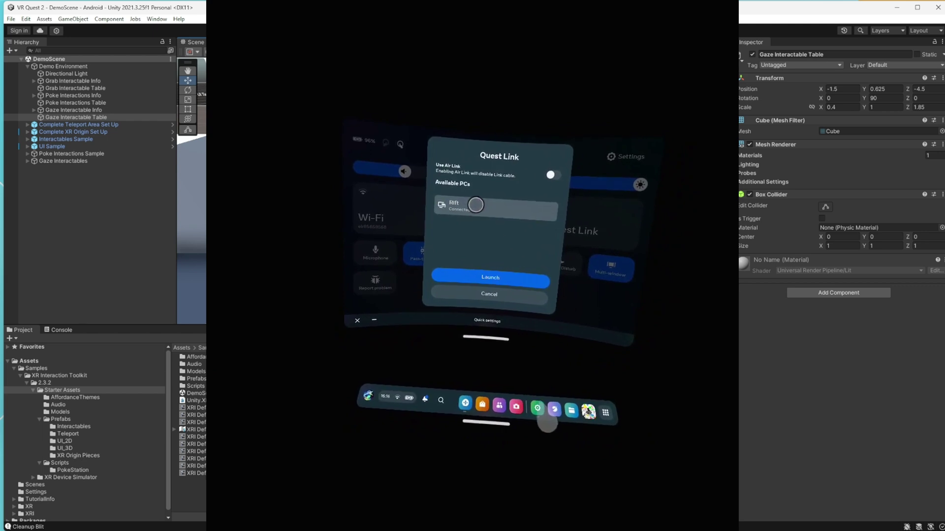
pyautogui.click(490, 278)
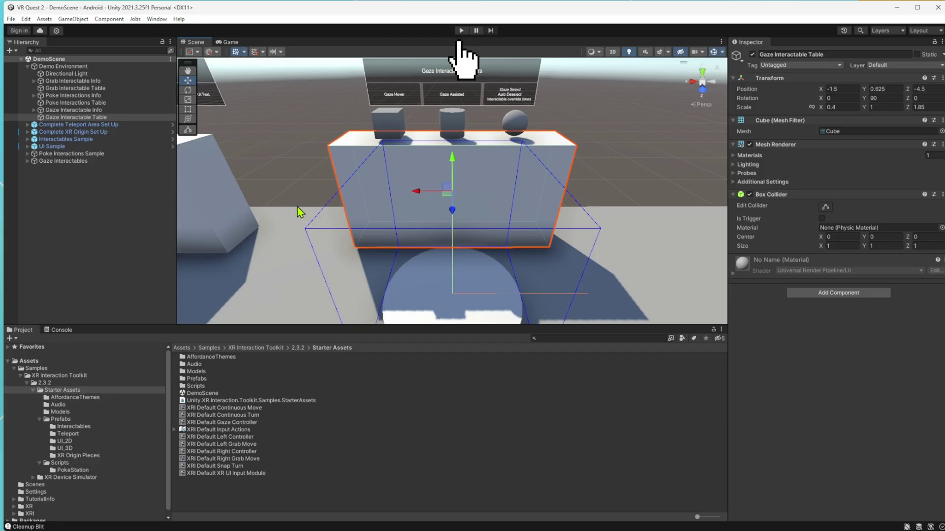
pyautogui.hotkey('ctrl', 'p')
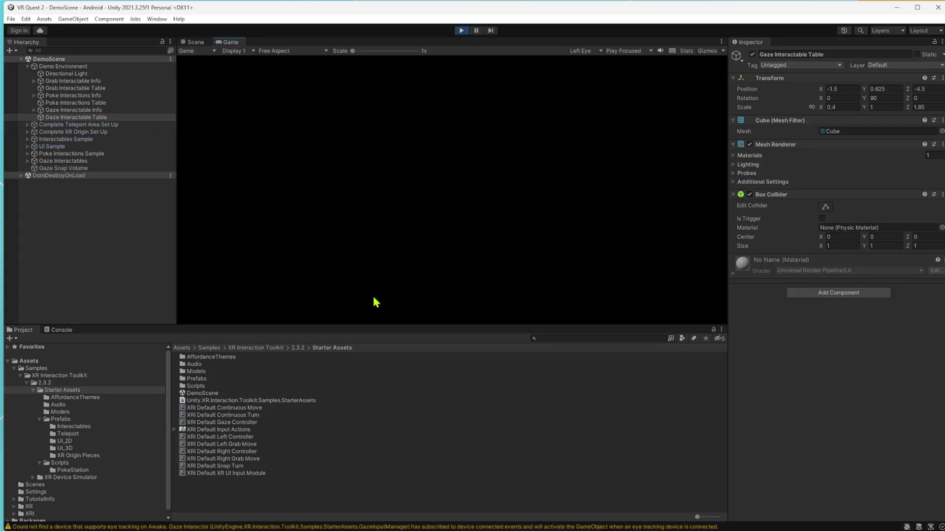
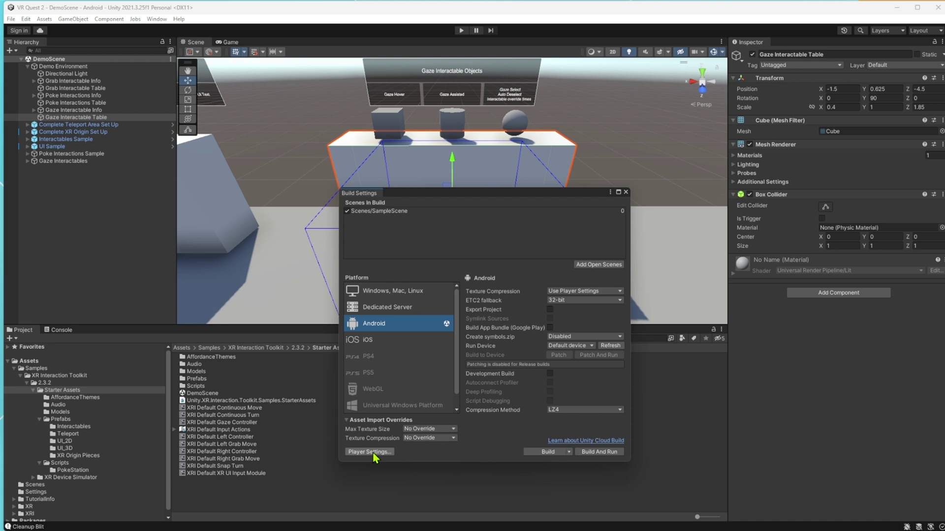
# Step: Open the Minimum API Level choices in the Player settings, and set the Android build's run device to Oculus Quest 2
pyautogui.click(373, 453)
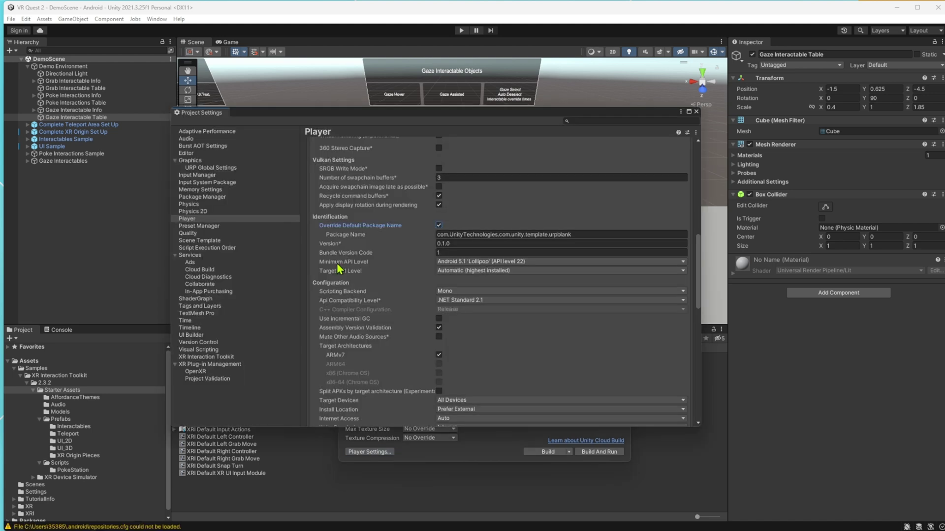
pyautogui.click(464, 263)
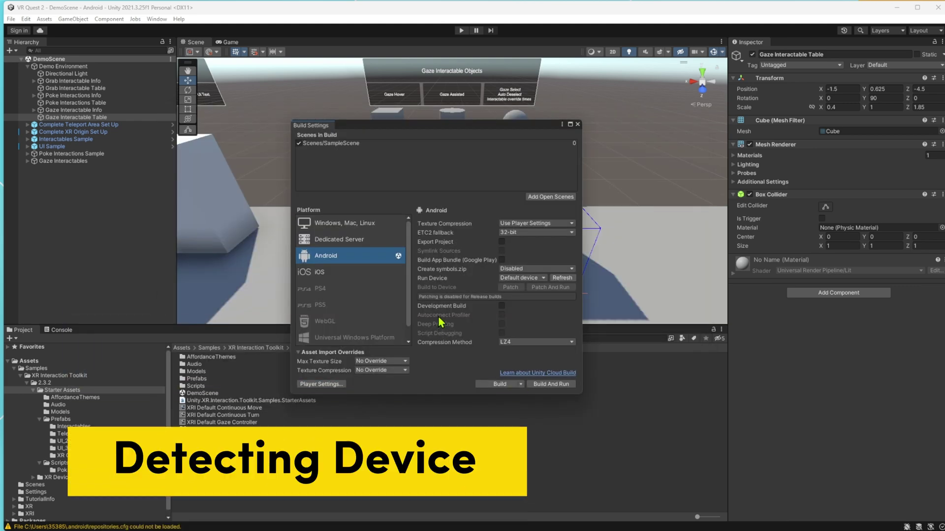
pyautogui.click(541, 279)
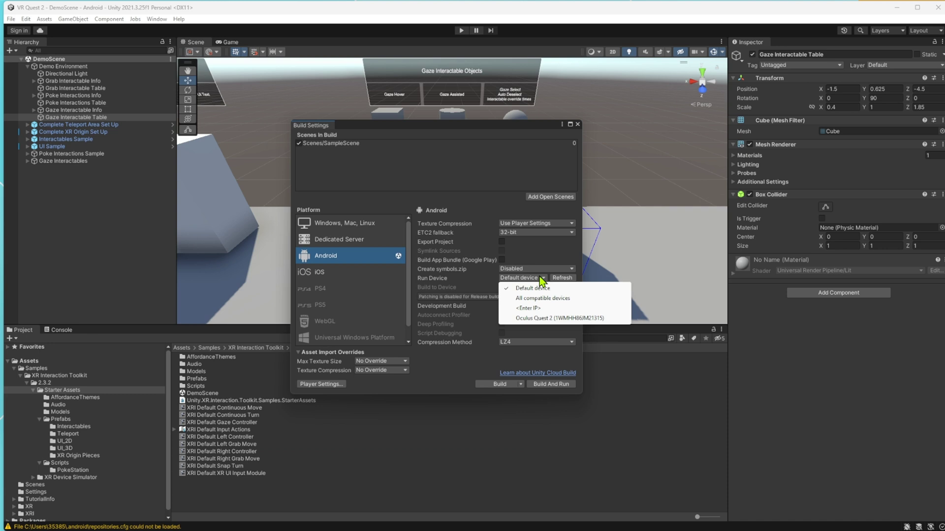
pyautogui.click(559, 320)
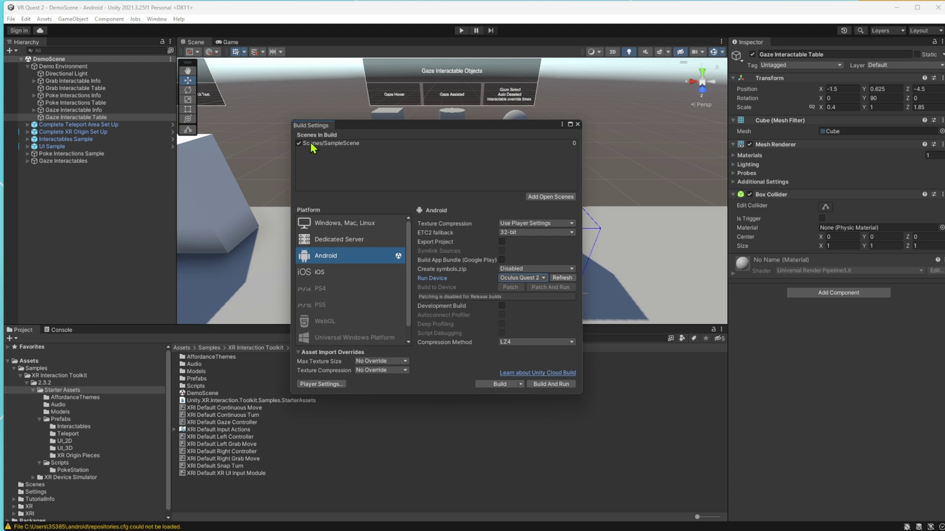
# Step: Add the open DemoScene to the build in place of SampleScene, and build and run it as an APK named VRbuild1
pyautogui.click(534, 196)
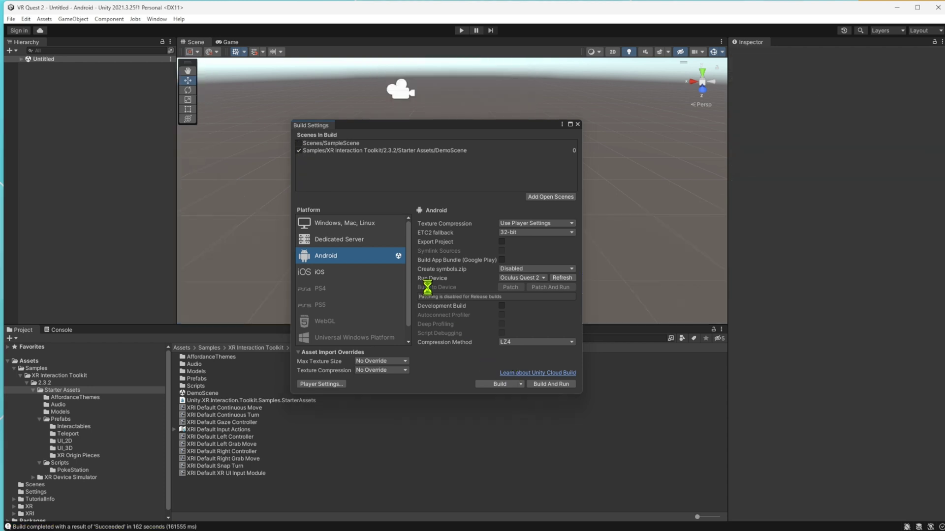
pyautogui.click(555, 384)
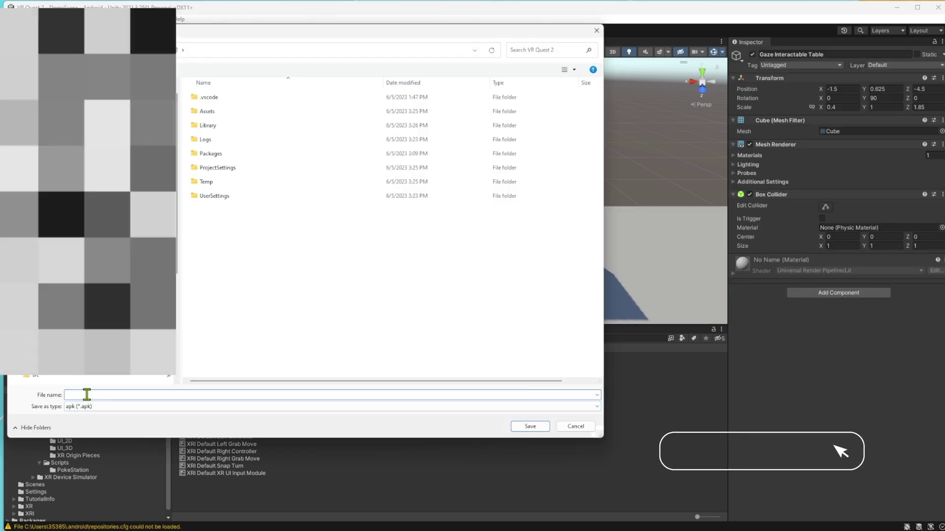
pyautogui.write('VRbuild')
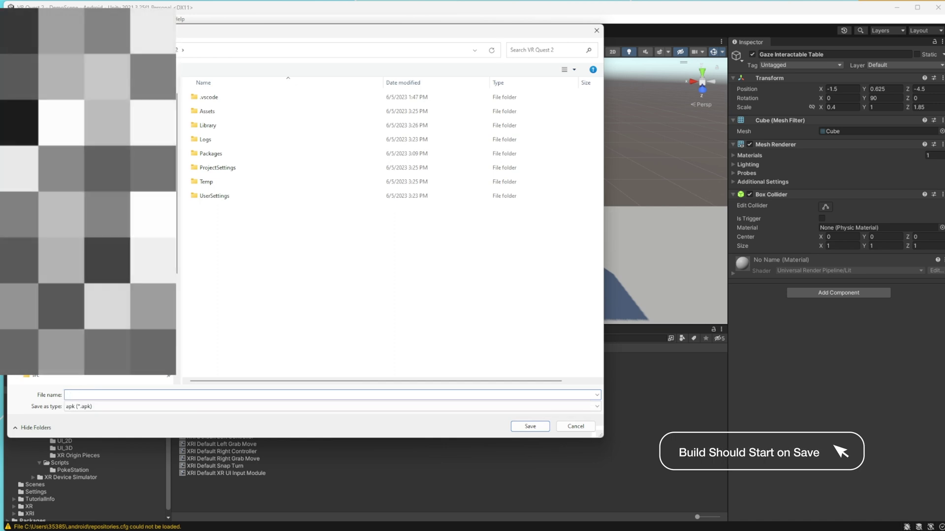
pyautogui.write('1')
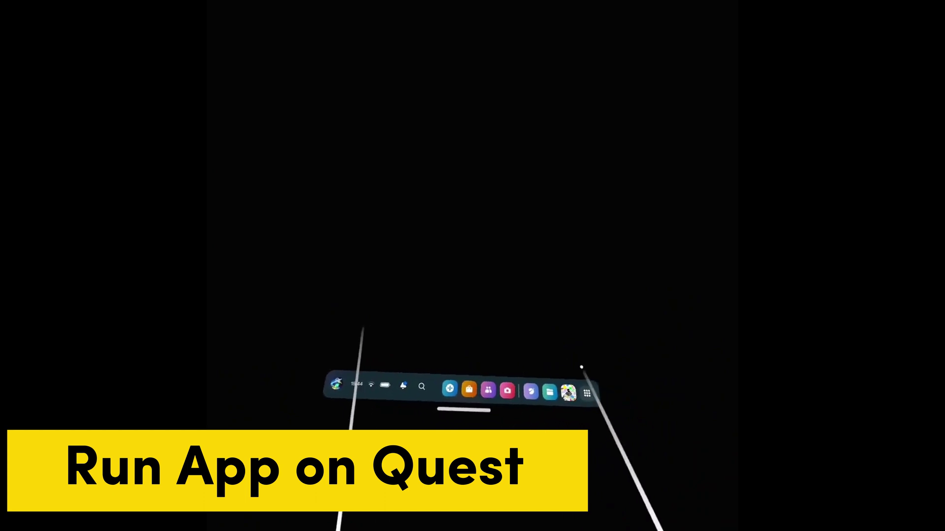
# Step: Launch the VR Quest 2 app from the Unknown sources list of the headset's App Library
pyautogui.click(578, 388)
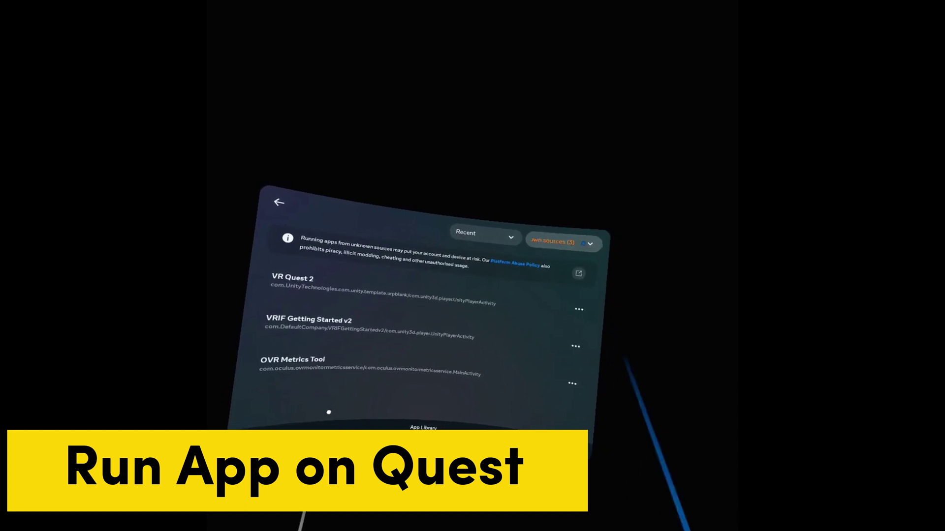
pyautogui.click(561, 219)
pyautogui.click(546, 364)
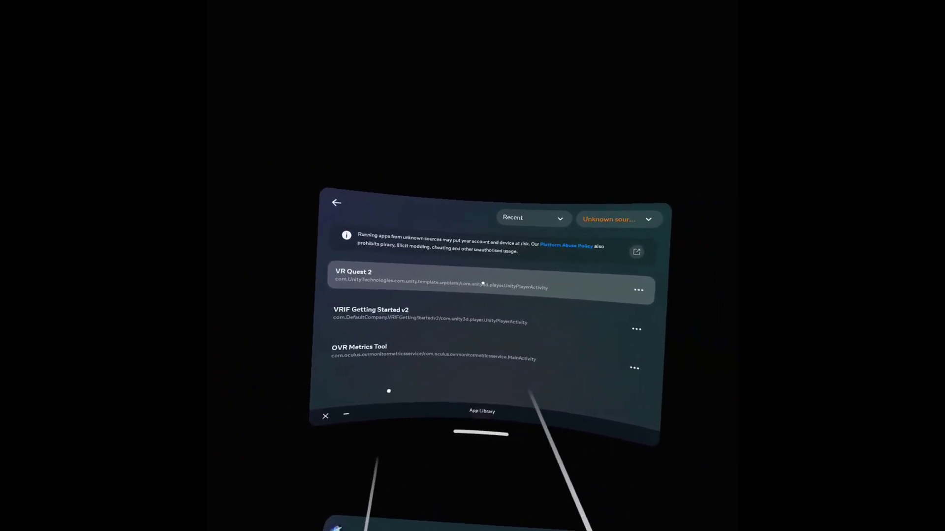
pyautogui.click(465, 271)
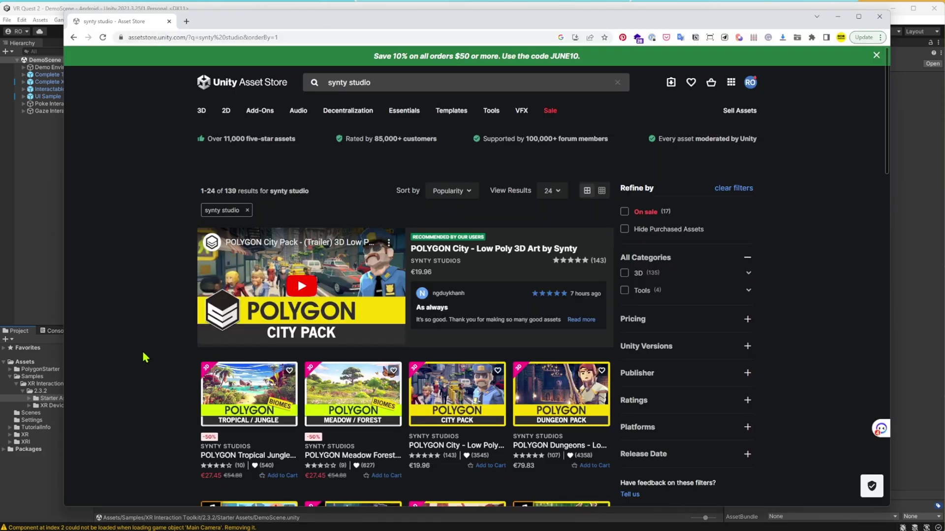
# Step: Browse Synty Studios assets in the Unity Asset Store and examine the page of the free POLYGON Starter Pack
pyautogui.scroll(-1, 183, 315)
pyautogui.scroll(-5, 182, 315)
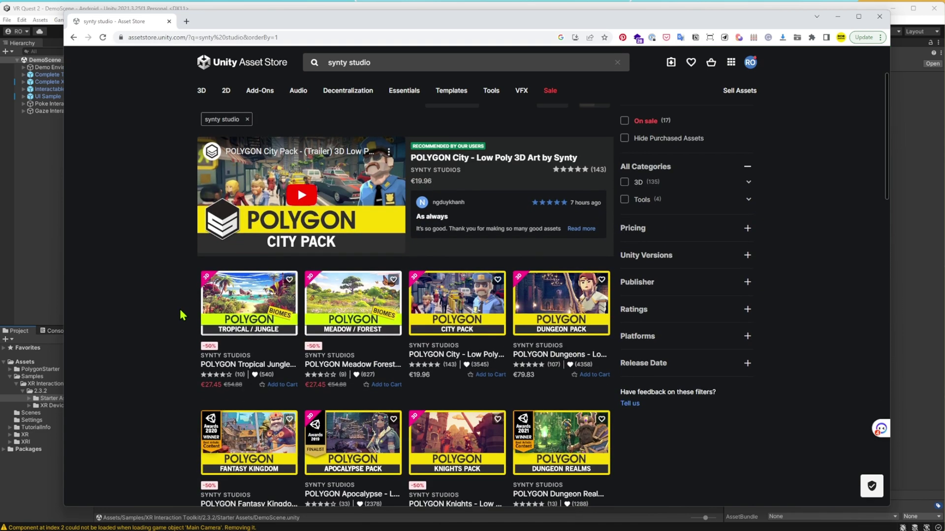
pyautogui.scroll(4, 181, 317)
pyautogui.scroll(1, 179, 315)
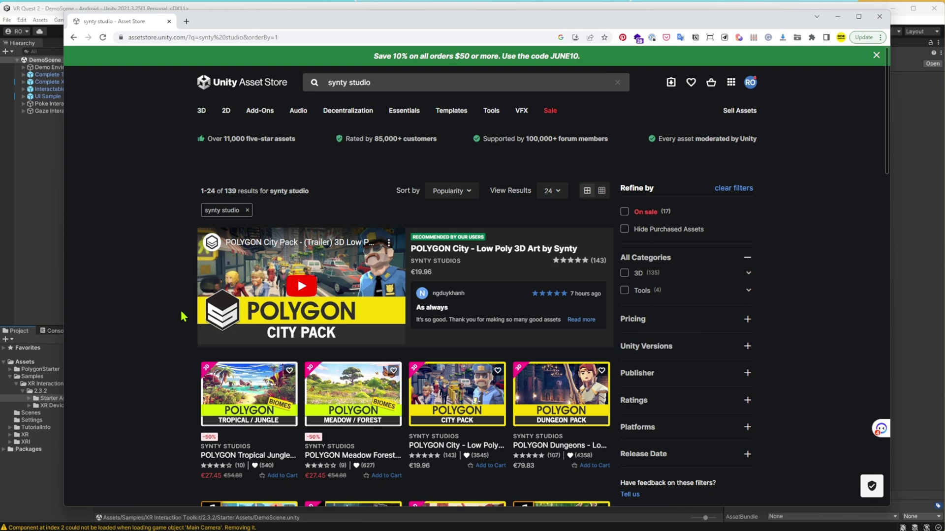
pyautogui.scroll(-3, 182, 316)
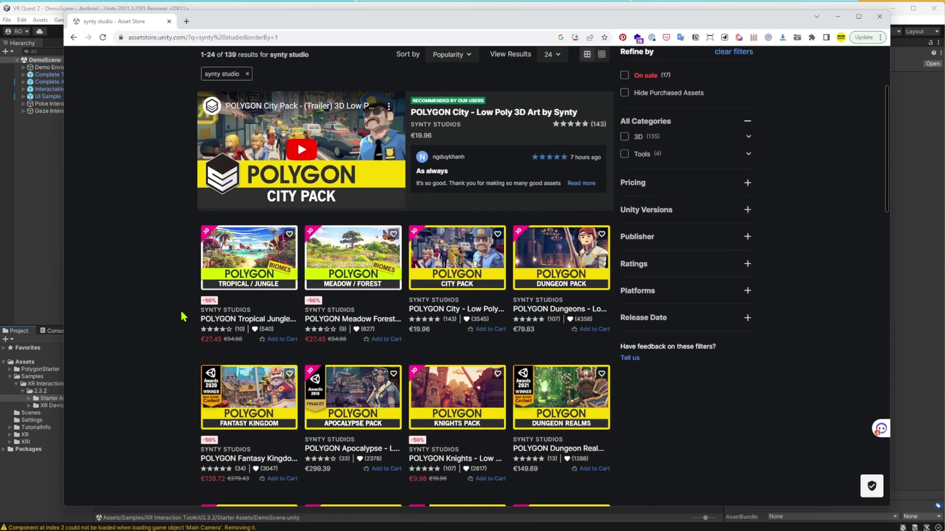
pyautogui.scroll(-4, 182, 315)
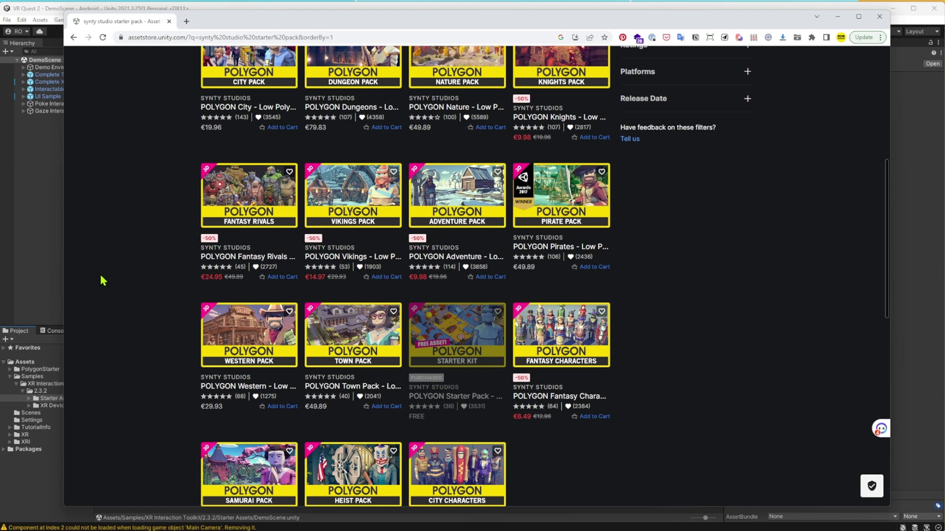
pyautogui.click(453, 338)
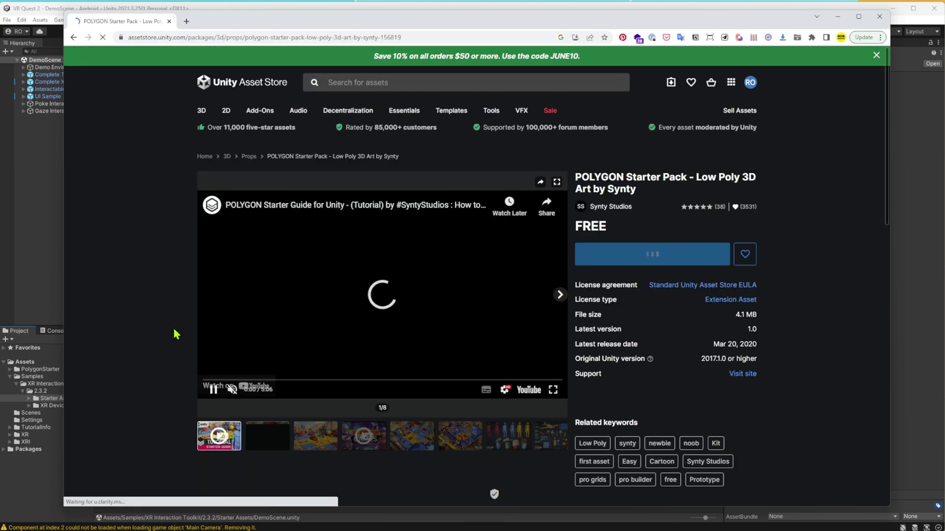
pyautogui.scroll(-3, 165, 331)
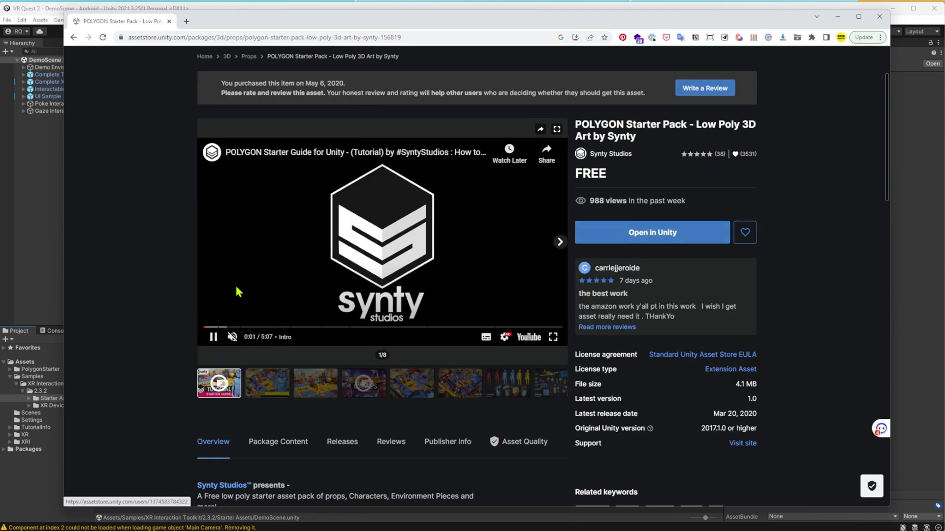
pyautogui.scroll(3, 154, 326)
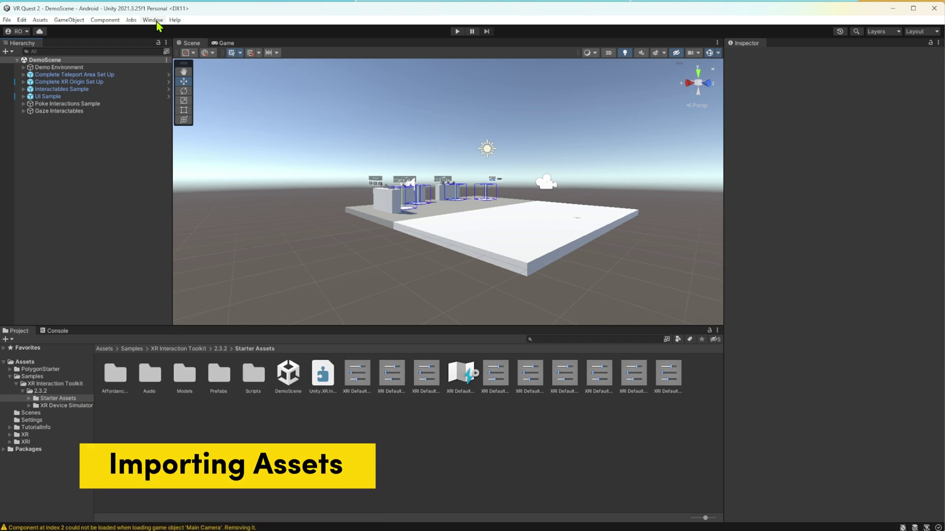
# Step: In Unity, import all files of POLYGON Starter Pack - Low Poly 3D Art by Synty from My Assets and close the Package Manager
pyautogui.click(153, 20)
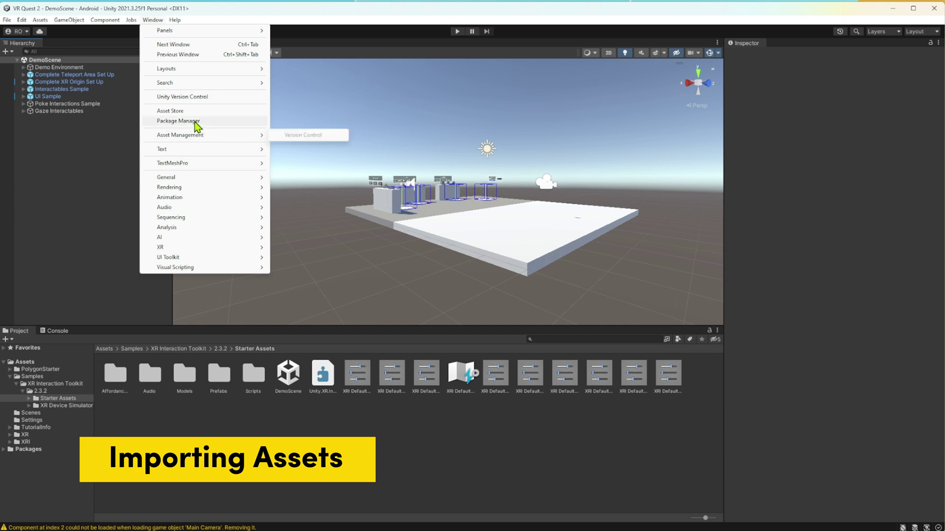
pyautogui.click(178, 121)
pyautogui.click(305, 106)
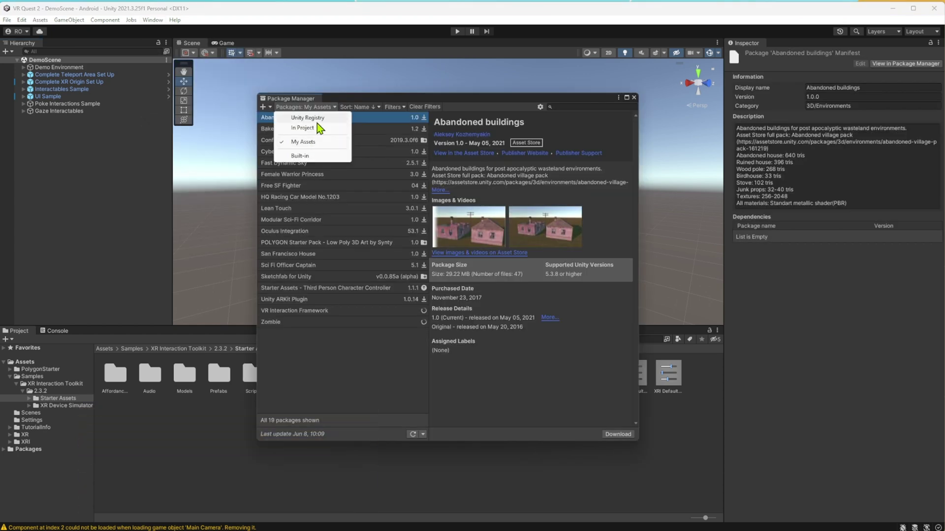
pyautogui.click(311, 143)
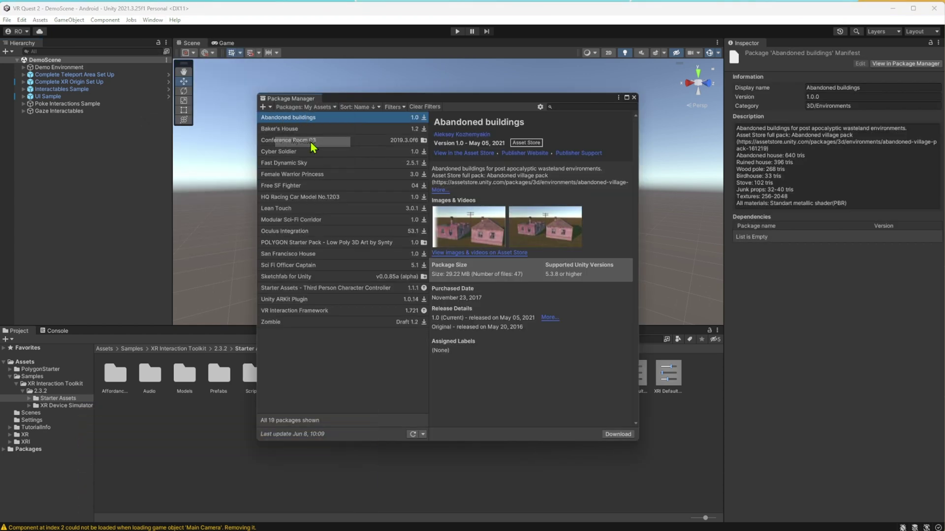
pyautogui.click(315, 243)
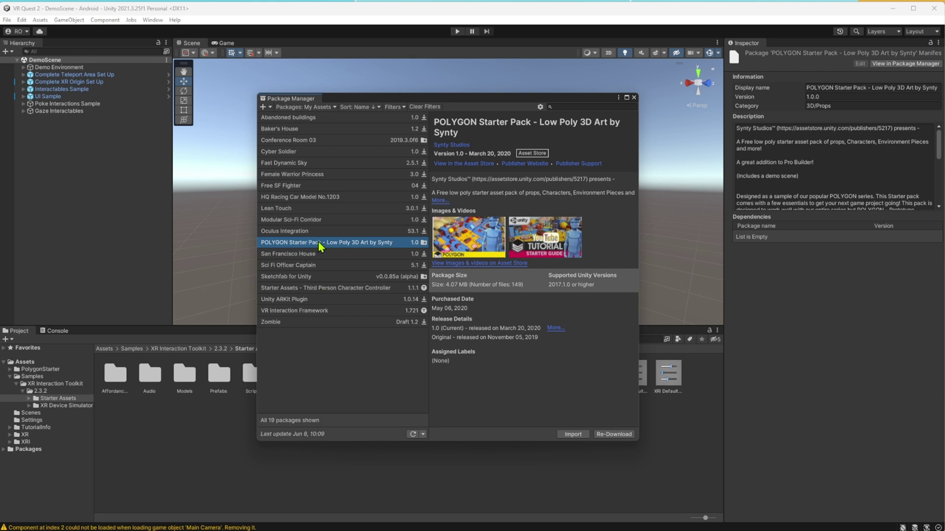
pyautogui.click(576, 436)
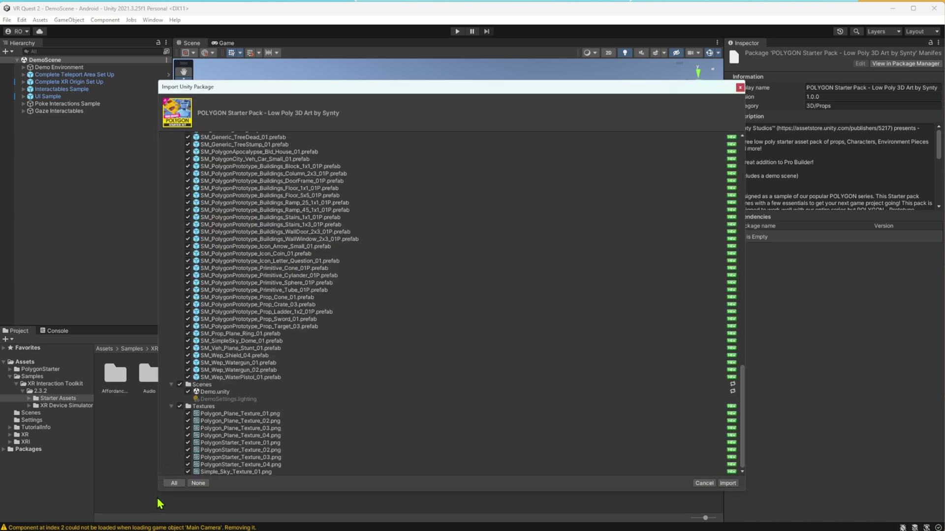
pyautogui.click(728, 484)
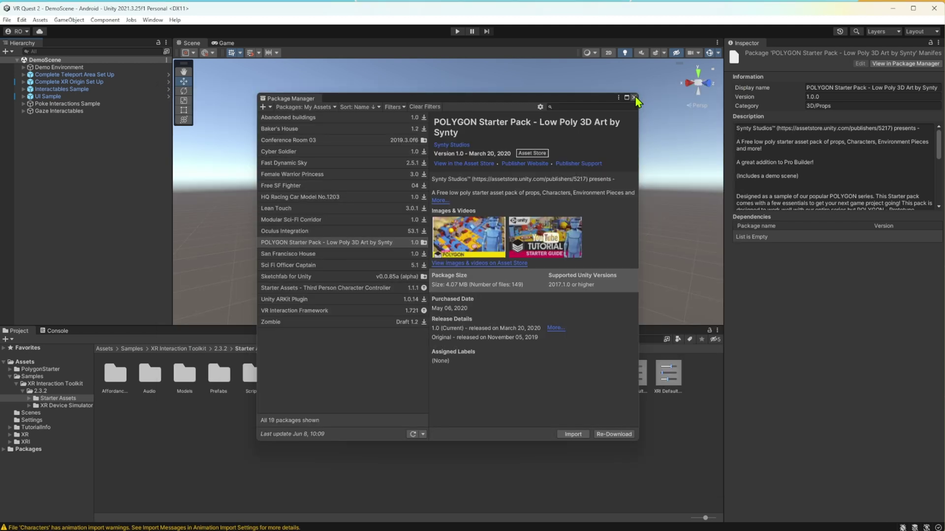
pyautogui.click(634, 97)
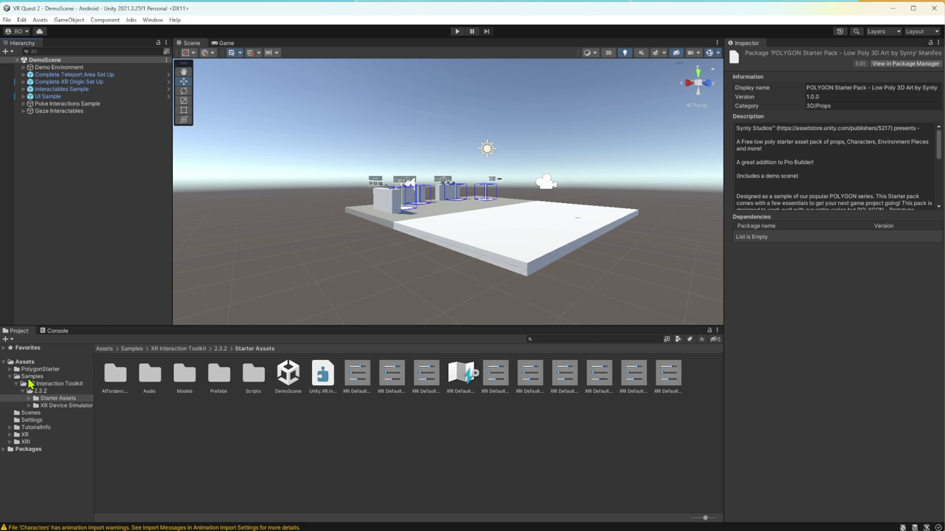
# Step: Open the Demo scene from the Scenes folder of PolygonStarter and look around it
pyautogui.click(38, 369)
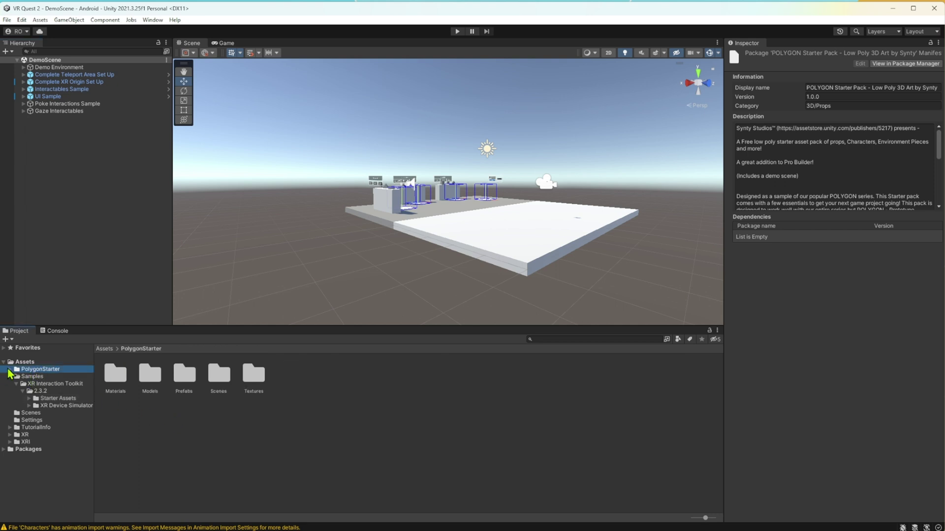
pyautogui.doubleClick(218, 376)
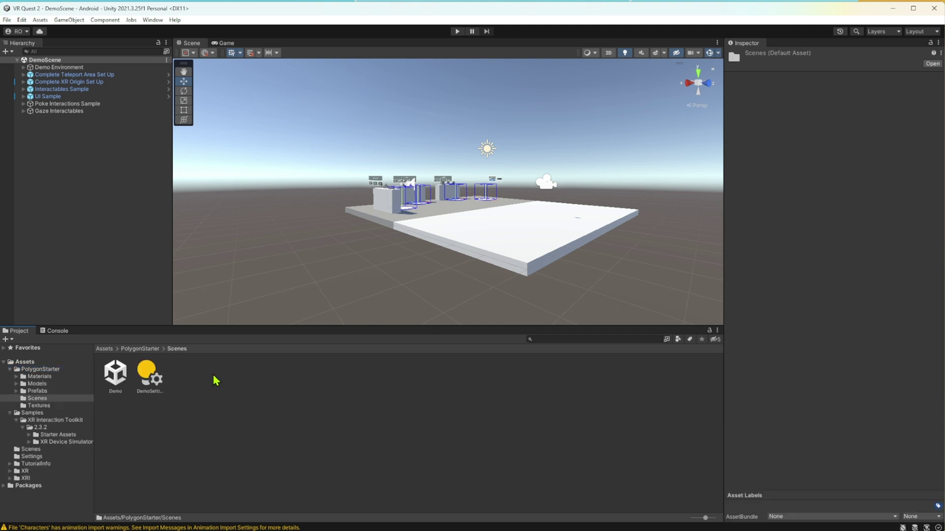
pyautogui.doubleClick(120, 376)
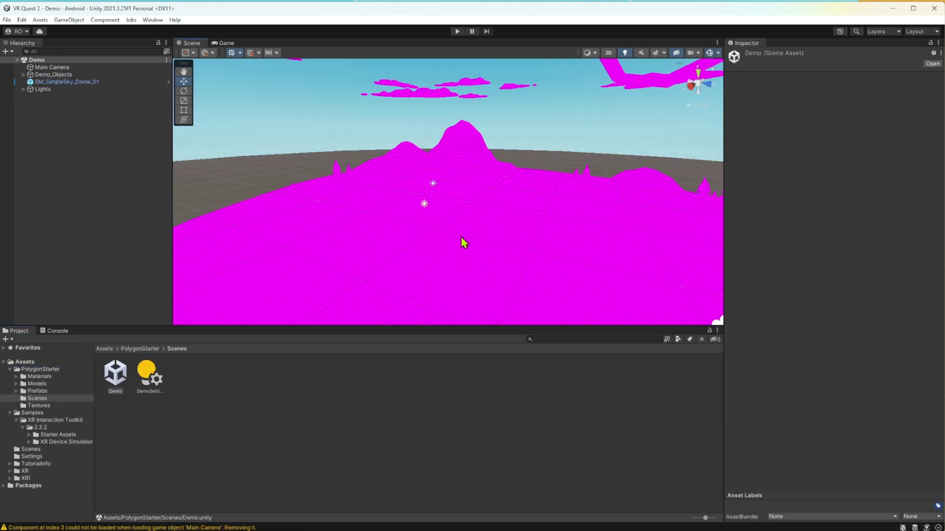
pyautogui.moveTo(461, 222); pyautogui.dragTo(424, 238, button='right')
pyautogui.press('Left')
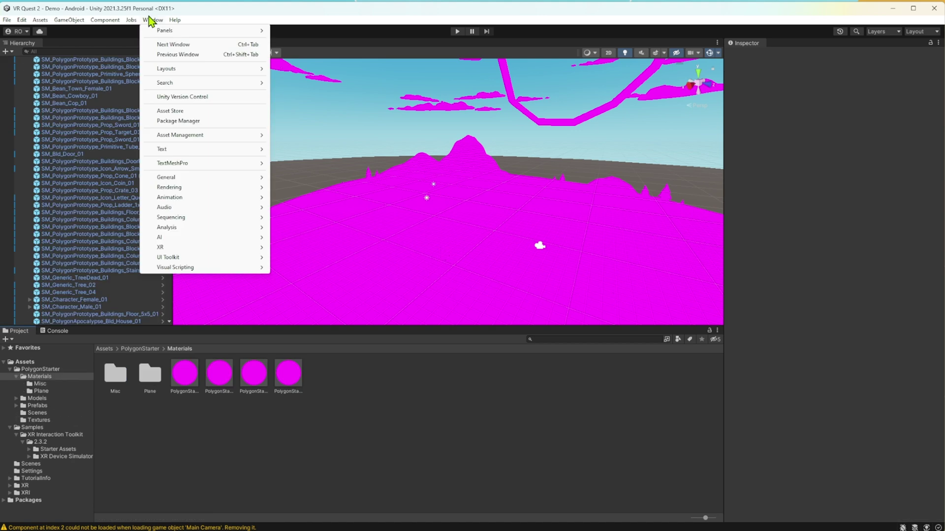
# Step: Set the Render Pipeline Converter to Built-in to URP and enable all its converters, including Material Upgrade and Readonly Material Converter
pyautogui.moveTo(171, 191)
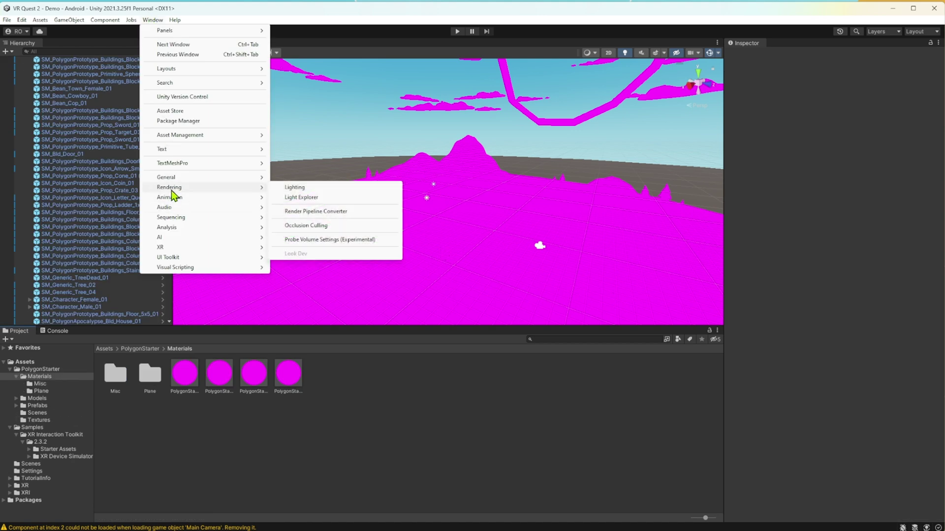
pyautogui.click(320, 212)
pyautogui.click(394, 238)
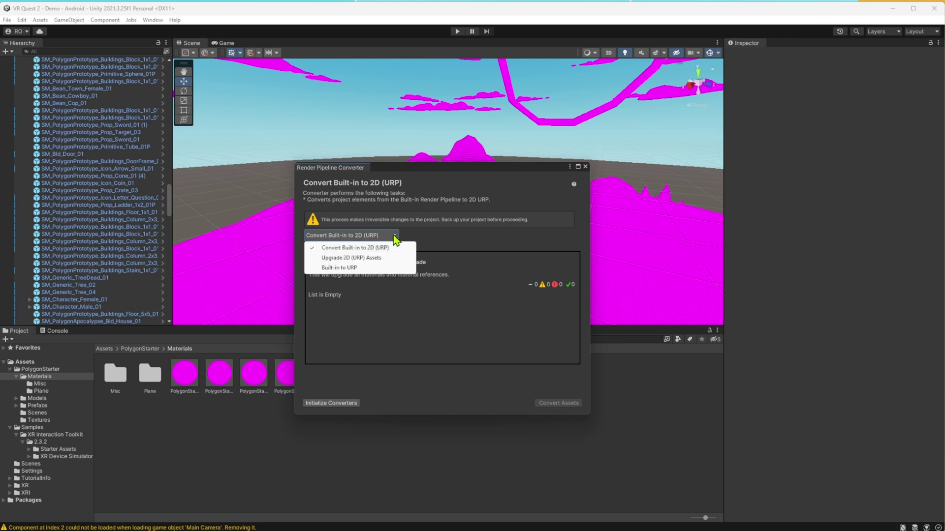
pyautogui.click(348, 268)
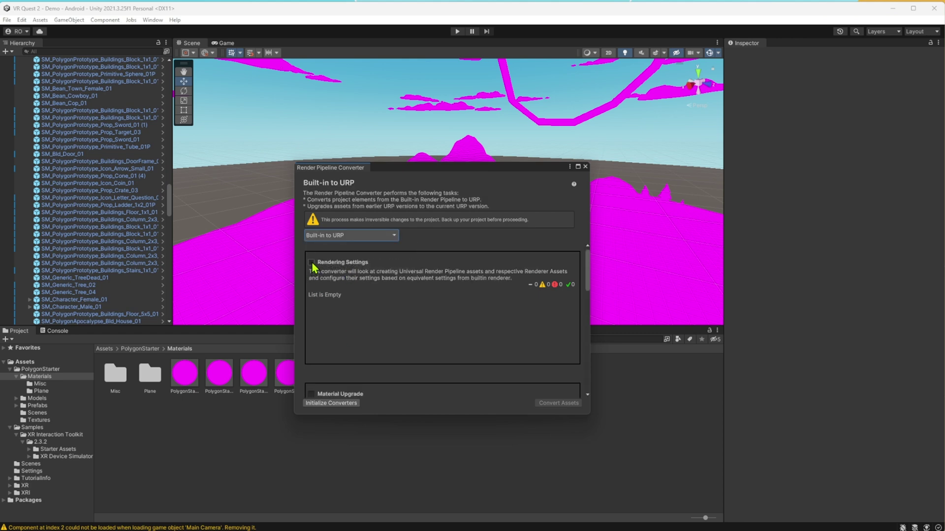
pyautogui.scroll(-3, 338, 334)
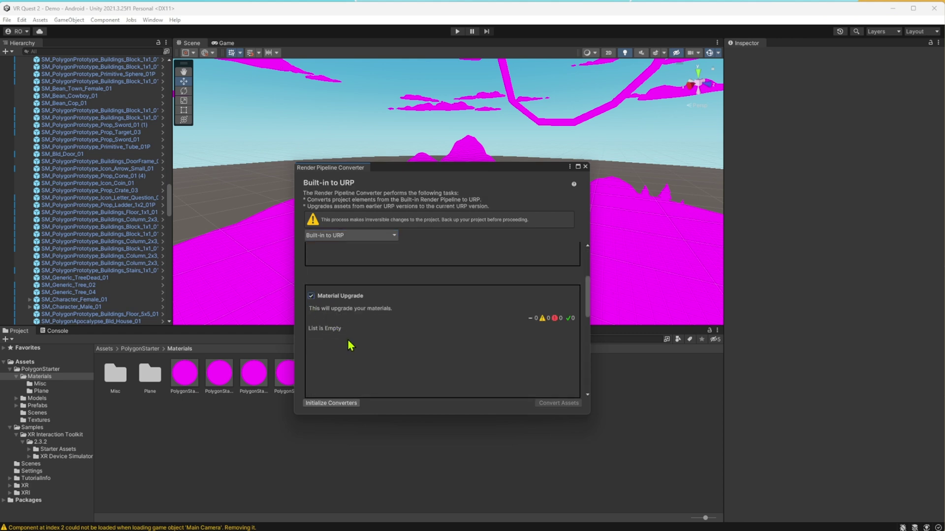
pyautogui.scroll(-2, 348, 342)
pyautogui.scroll(-2, 330, 325)
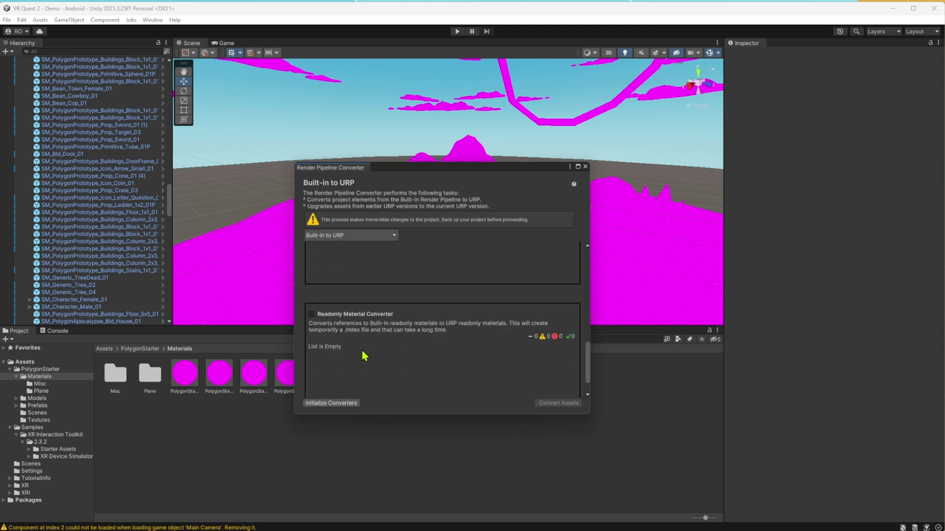
pyautogui.click(311, 314)
pyautogui.scroll(-1, 384, 351)
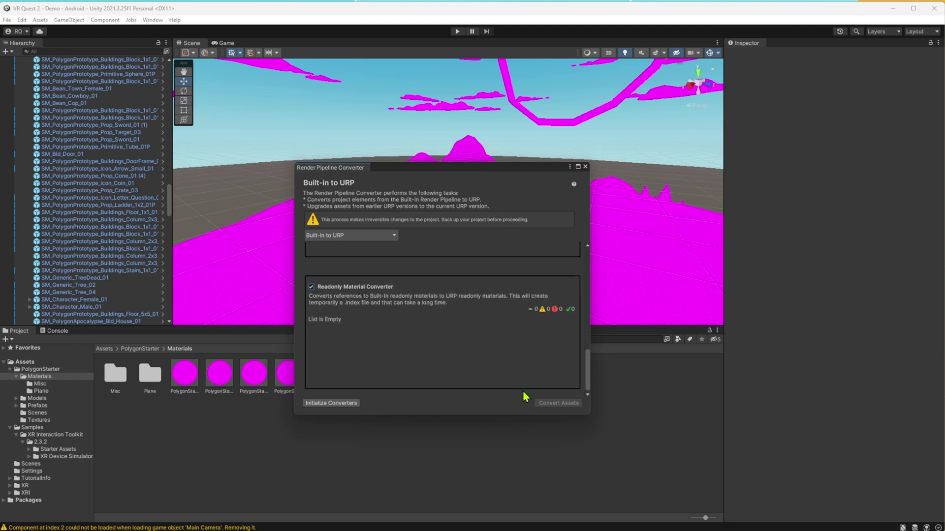
# Step: Initialize the selected converters, convert the project assets to URP, and close the Render Pipeline Converter
pyautogui.click(342, 406)
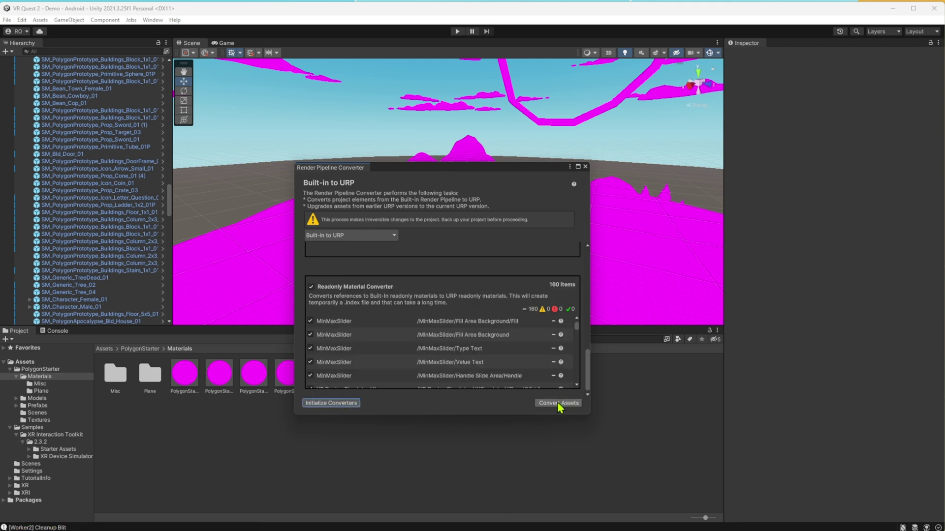
pyautogui.click(560, 403)
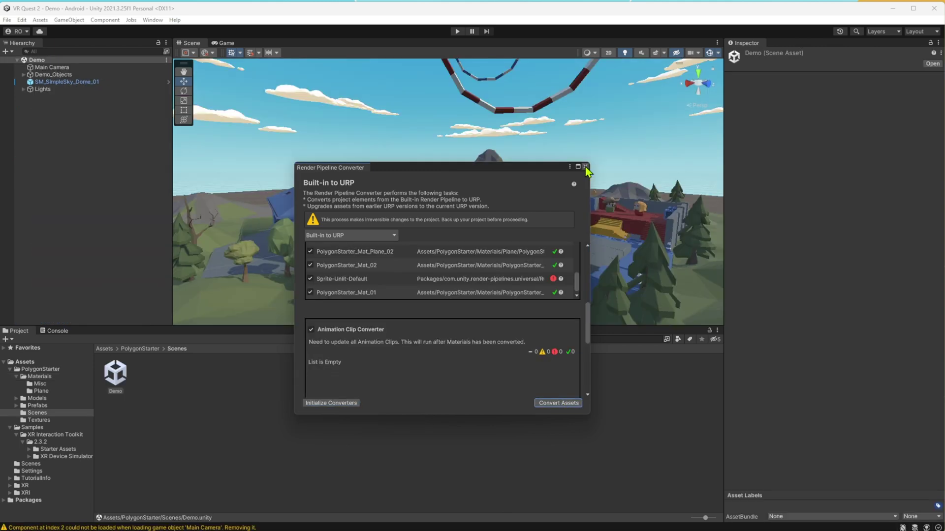
pyautogui.click(585, 167)
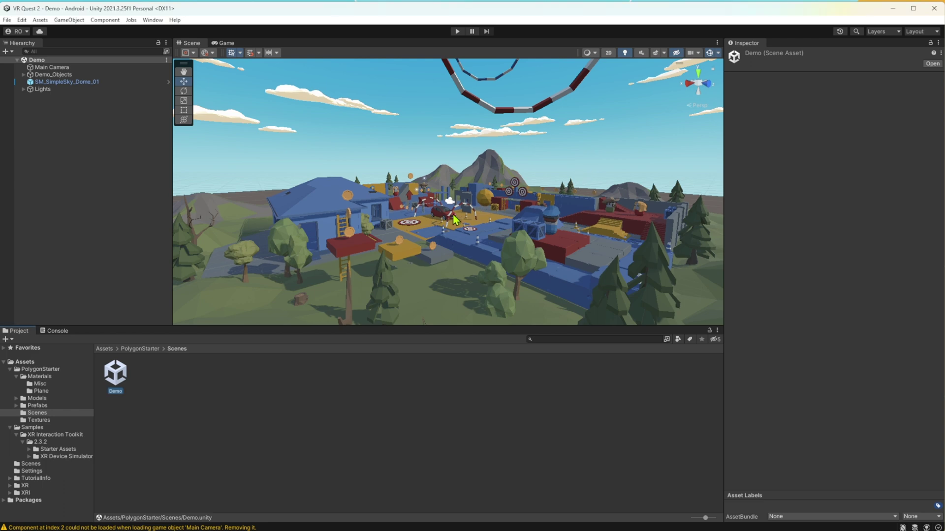
# Step: Place the Complete XR Origin Set Up prefab from the XR Interaction Toolkit Starter Assets on the yellow ground beside the red car
pyautogui.press('alt')
pyautogui.moveTo(448, 192); pyautogui.dragTo(469, 249, button='right')
pyautogui.scroll(3, 469, 249)
pyautogui.scroll(3, 469, 249)
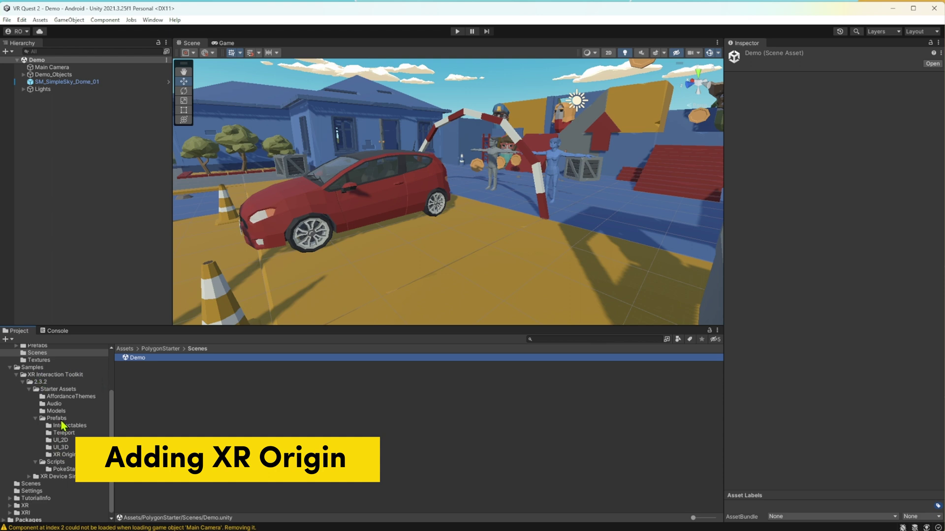
pyautogui.click(57, 418)
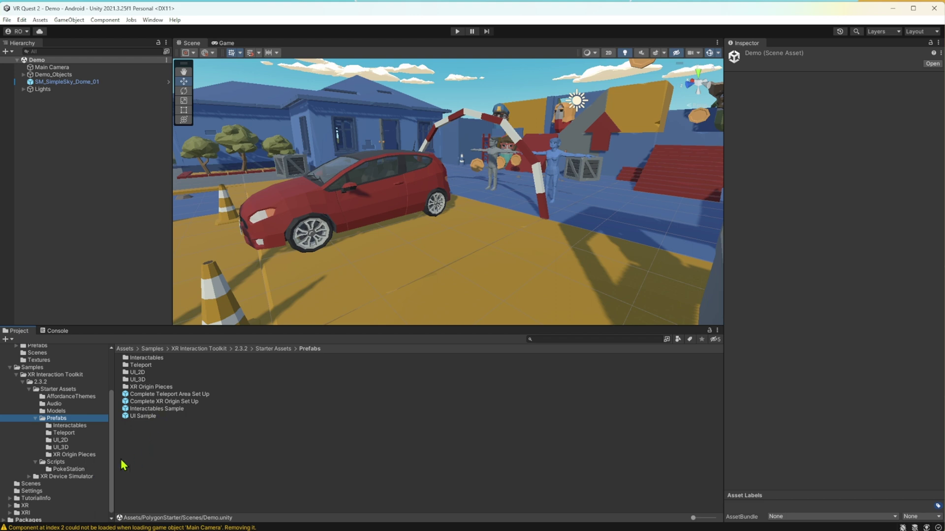
pyautogui.click(168, 402)
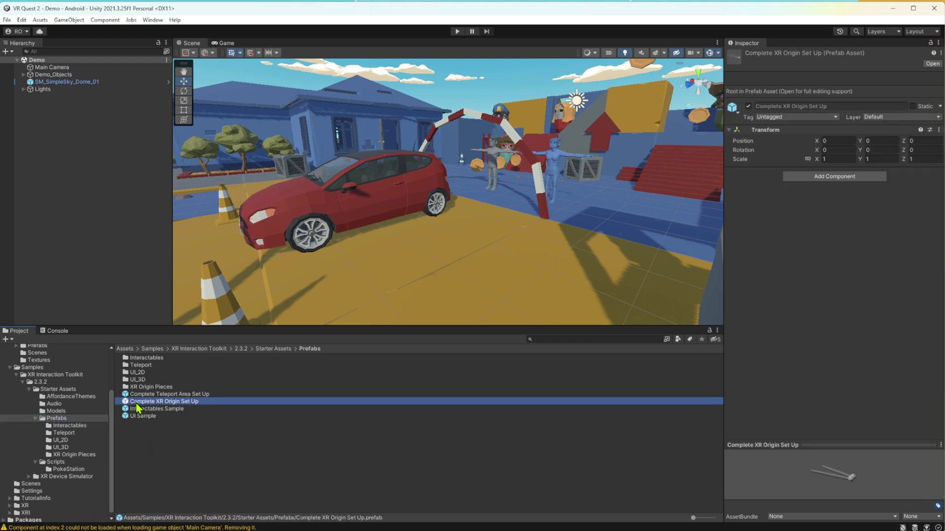
pyautogui.moveTo(279, 388); pyautogui.dragTo(467, 245)
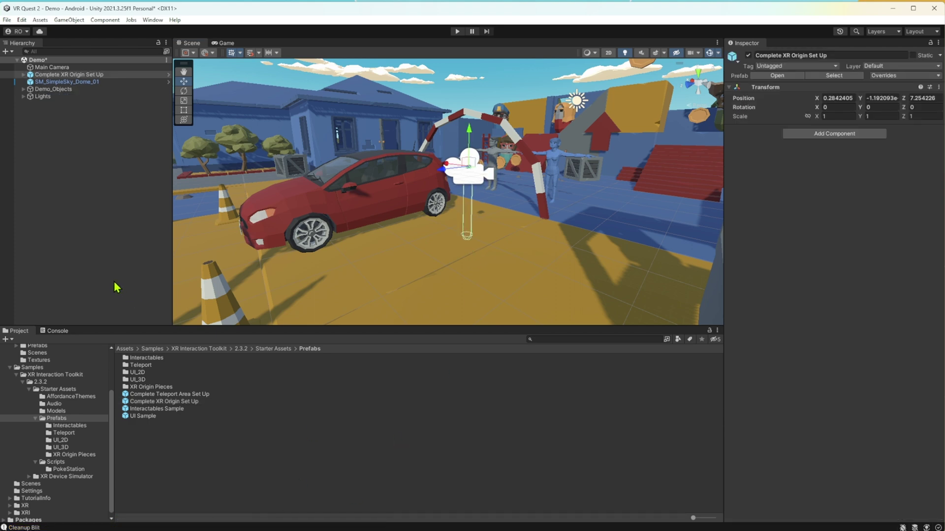
# Step: Delete the Main Camera from the Demo scene and run the scene in Play mode
pyautogui.click(54, 68)
pyautogui.rightClick(60, 71)
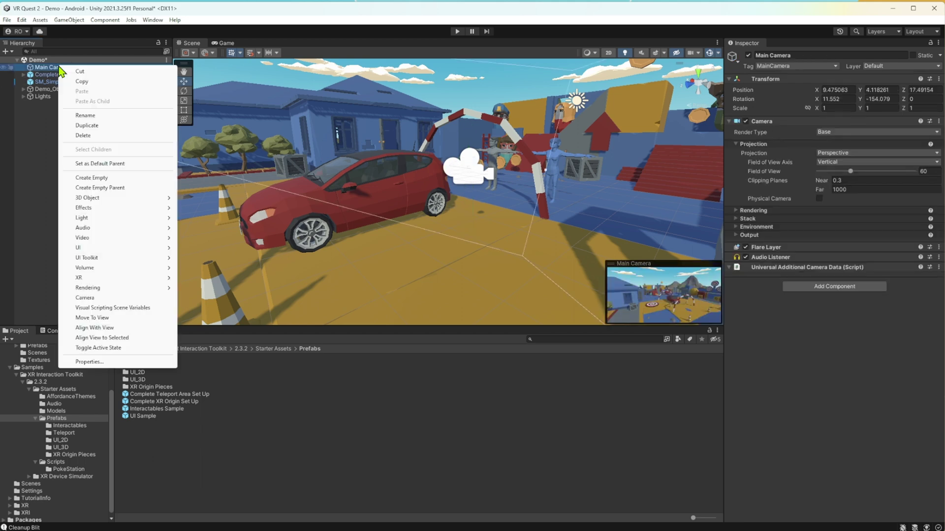
pyautogui.click(74, 133)
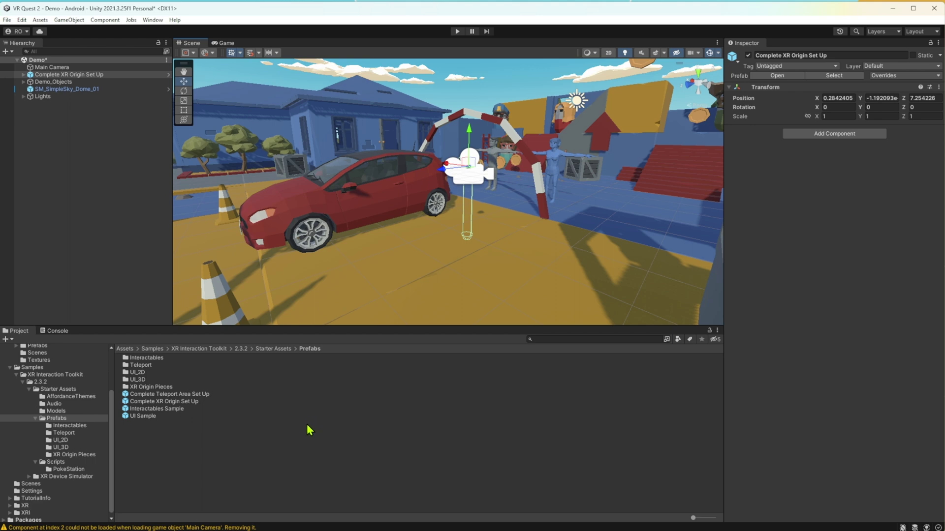
pyautogui.hotkey('ctrl', 'p')
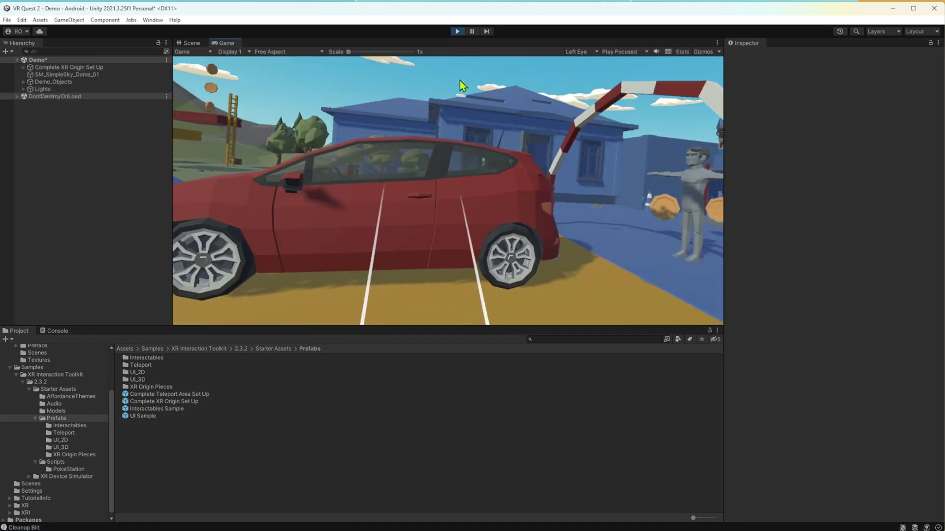